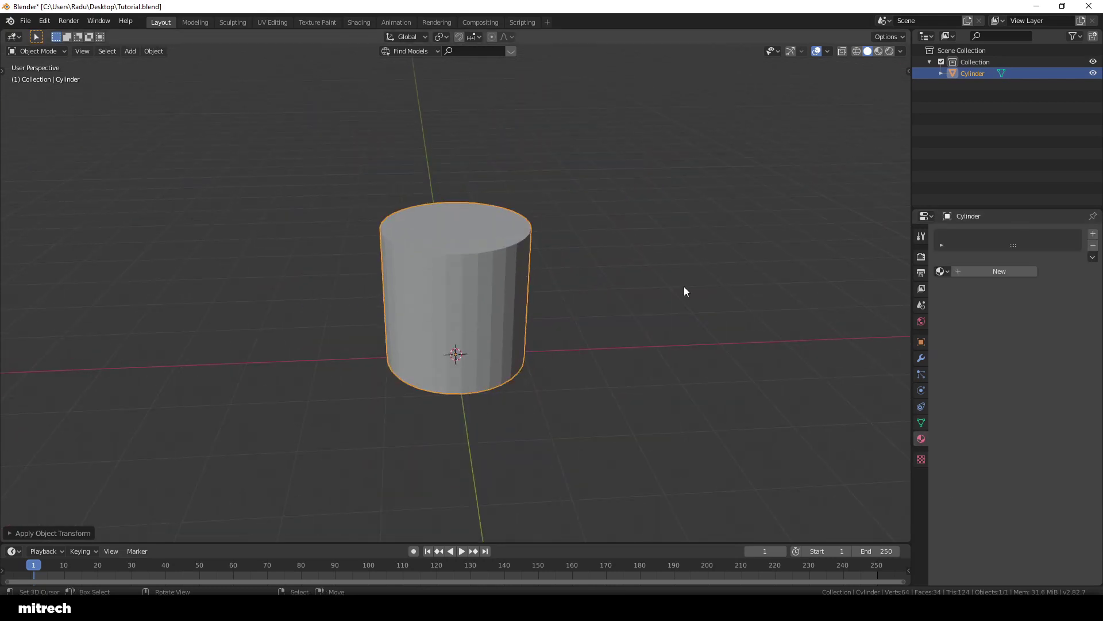
- Flatten the cylinder on Z into a disc and apply its scale
key("s")
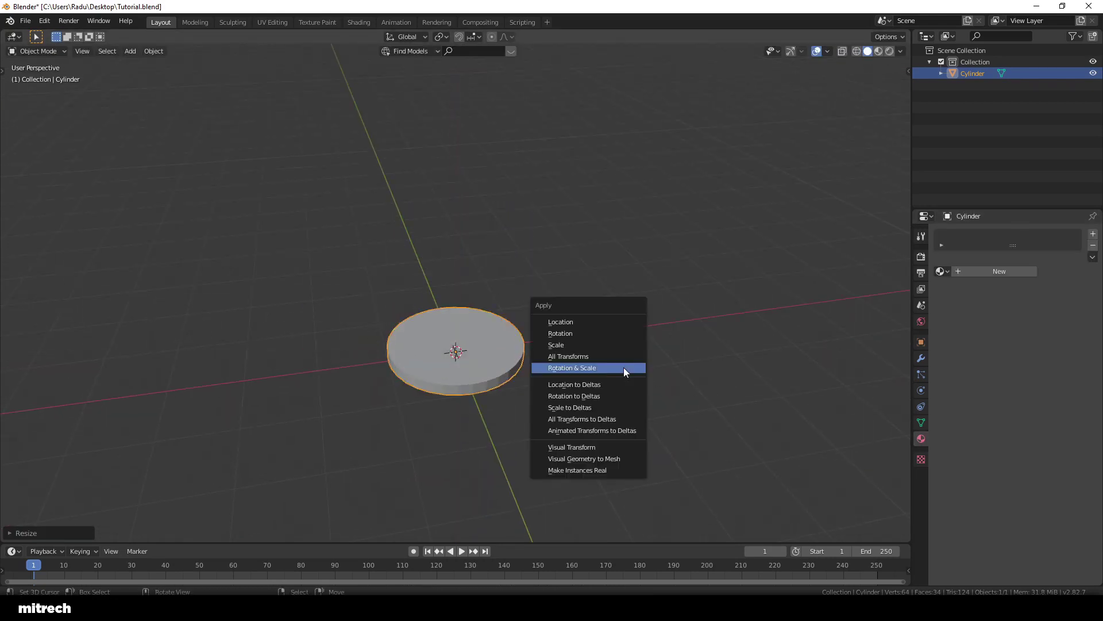
left_click(921, 422)
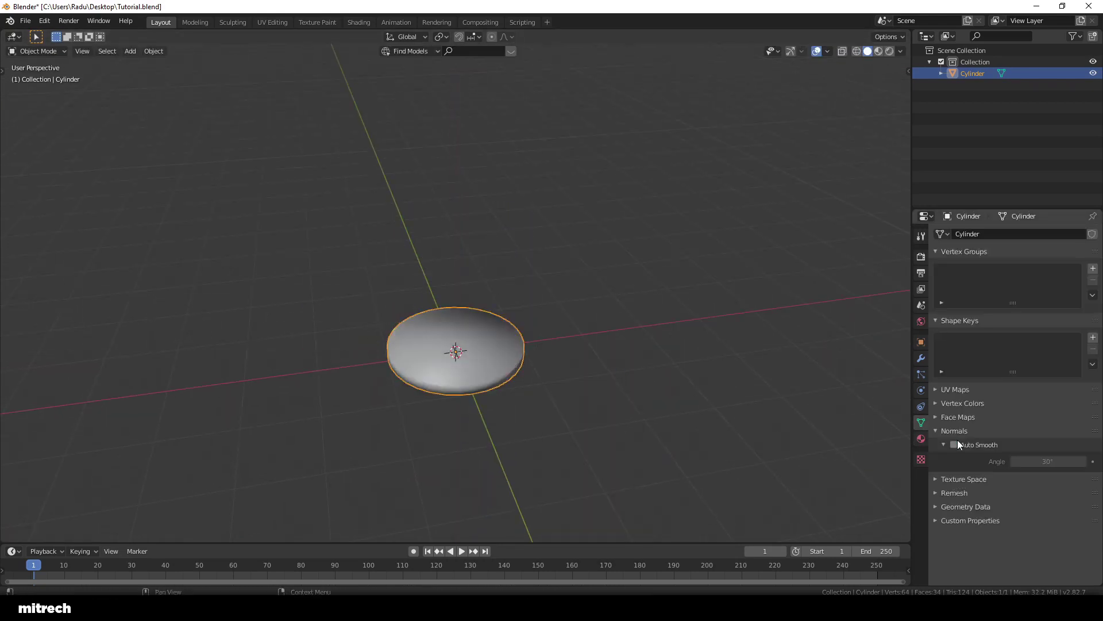
key("Tab")
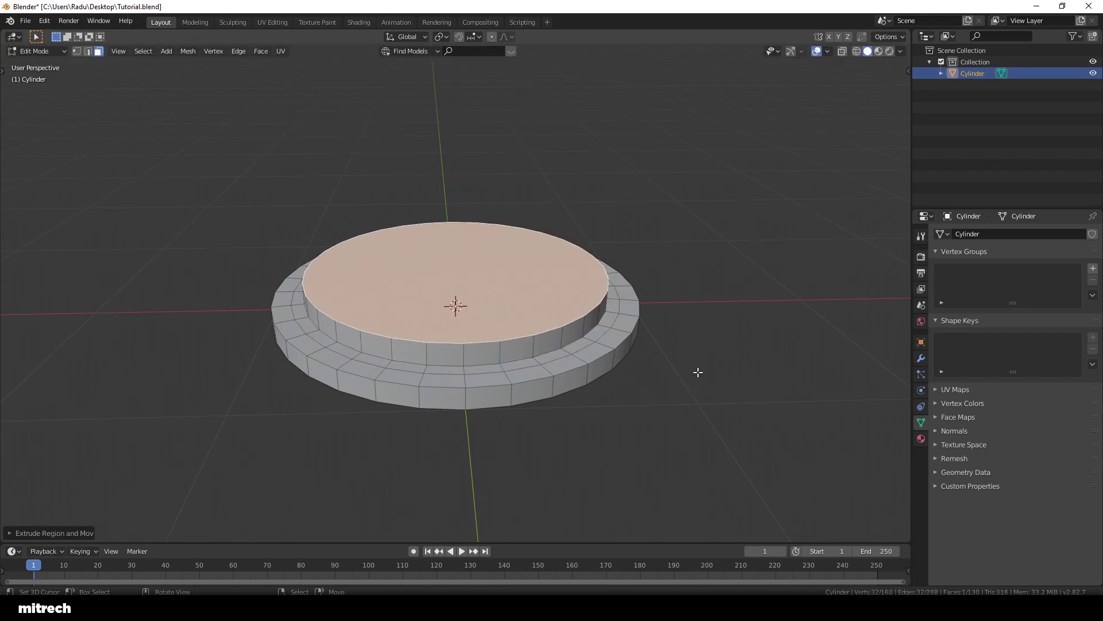
- Inset and extrude the top face repeatedly into stacked tiers ending in a tall column, adding an edge loop
key("i")
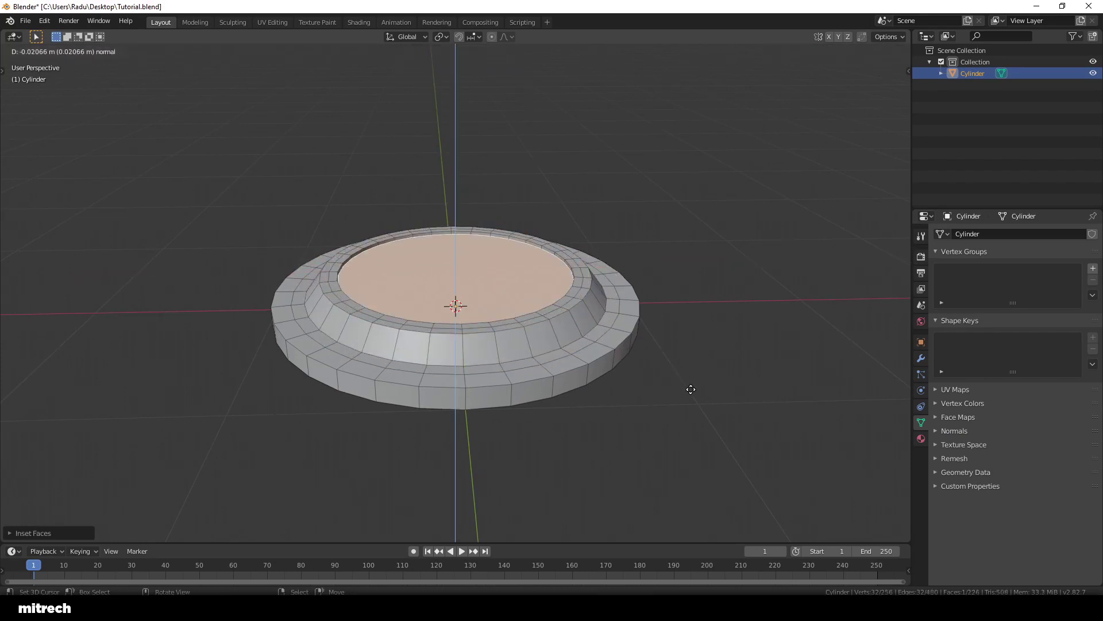
key("Escape")
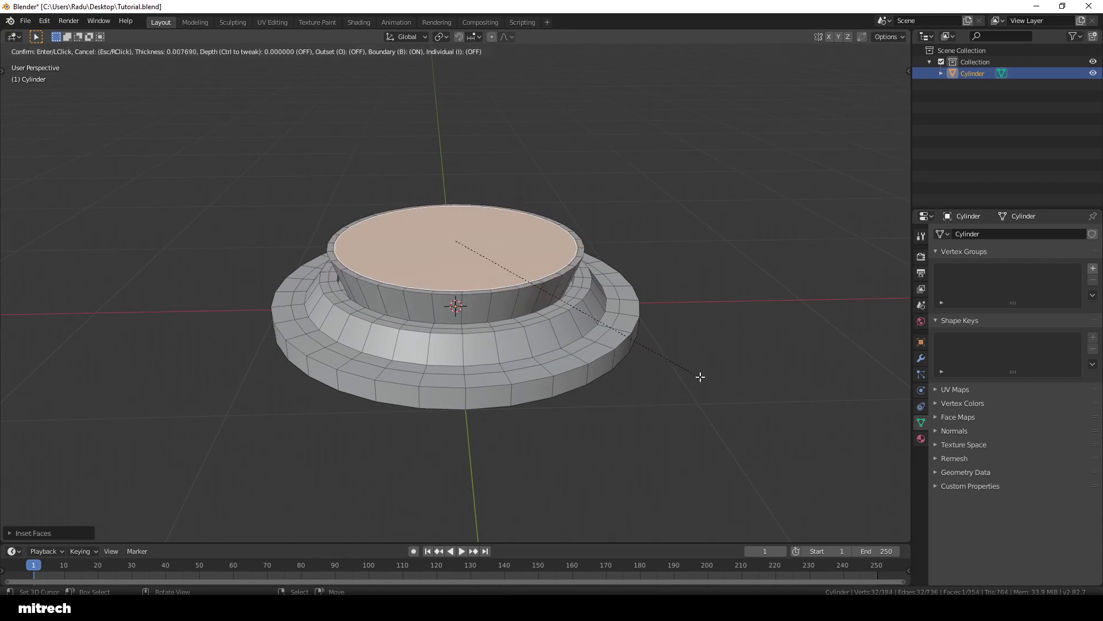
key("e")
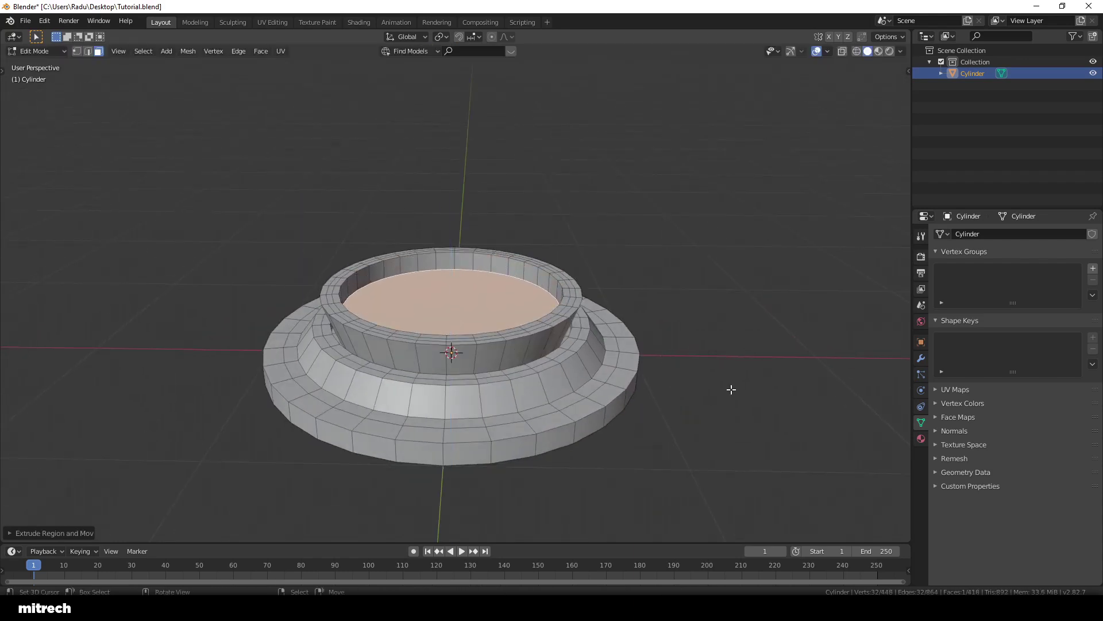
key("i")
left_click(697, 382)
key("e")
key("i")
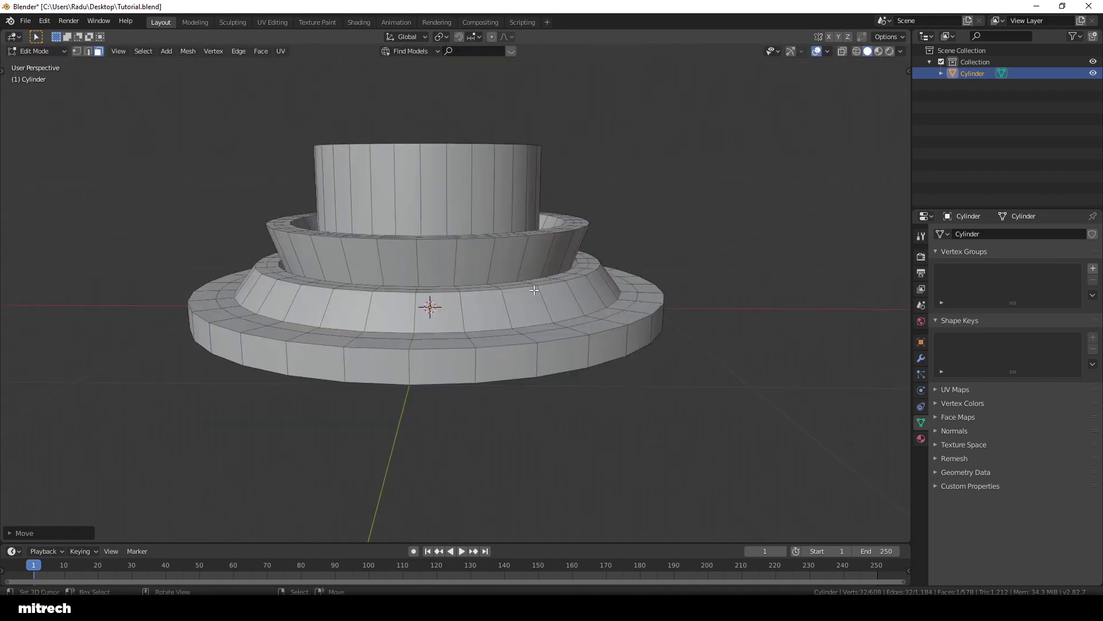
key("ctrl+r")
left_click(538, 355)
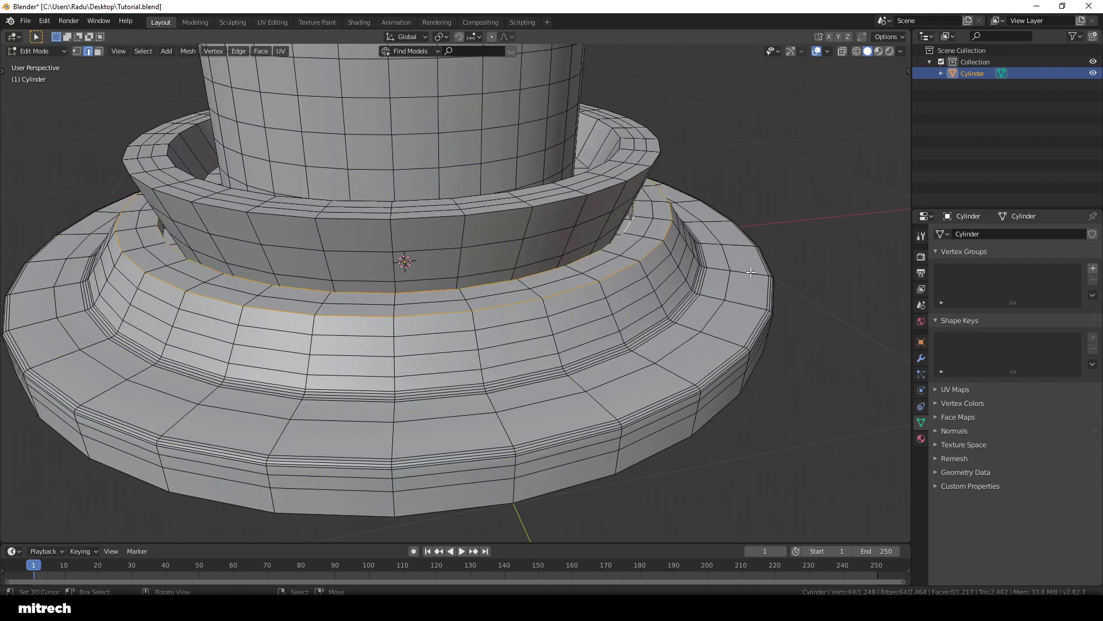
- Bevel the middle-tier rim loop and a base loop into bands and scale them inward
left_click(783, 301, "alt")
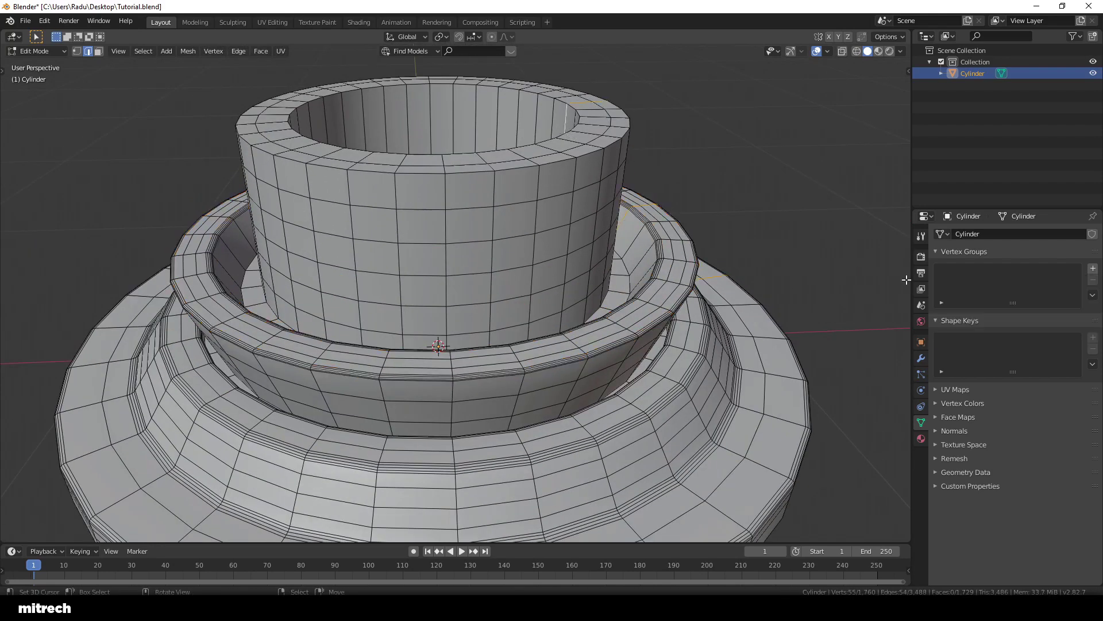
key("ctrl+b")
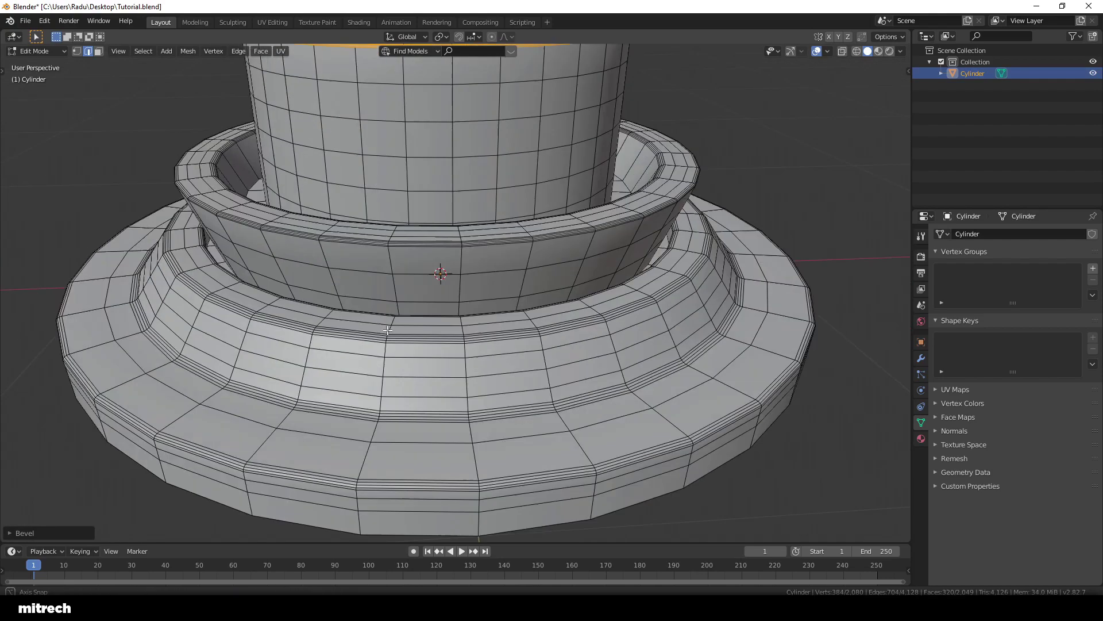
left_click(576, 343, "alt")
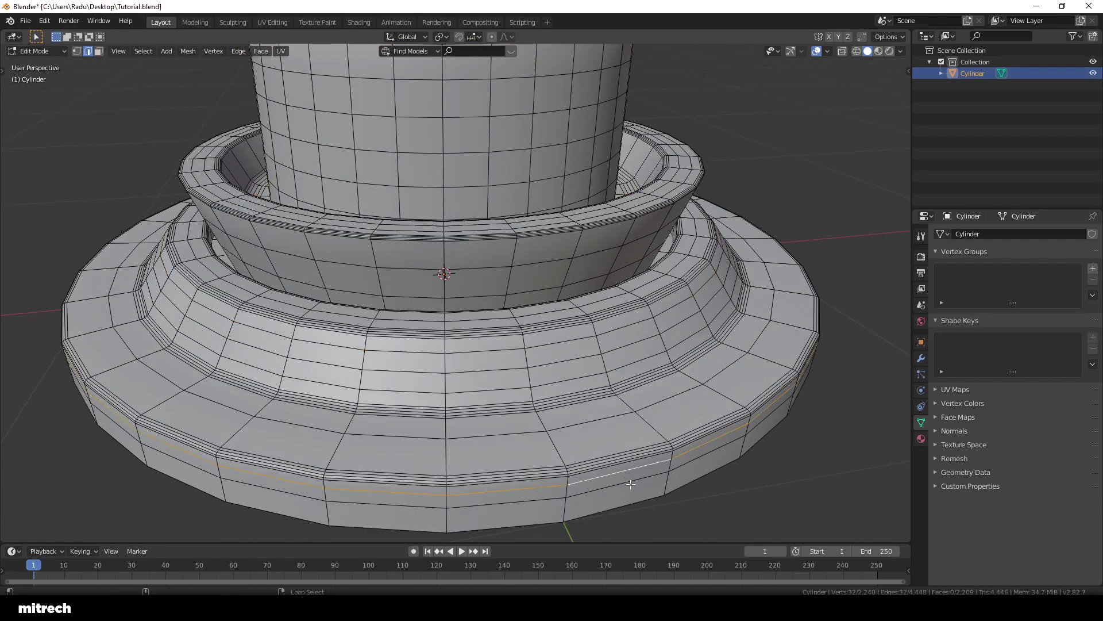
key("ctrl+b")
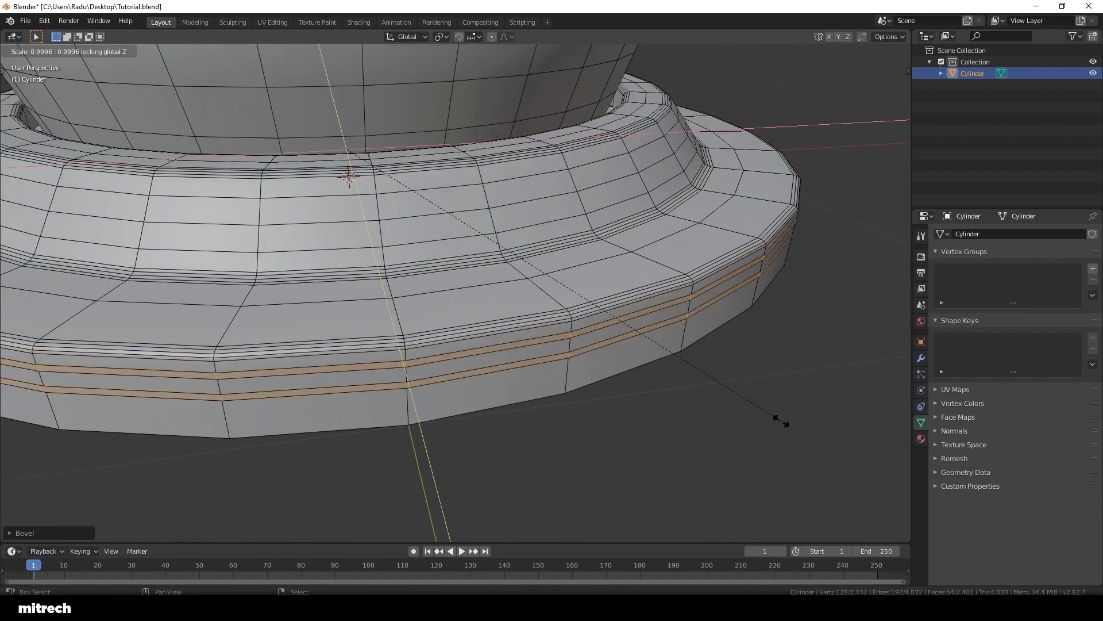
left_click(779, 421)
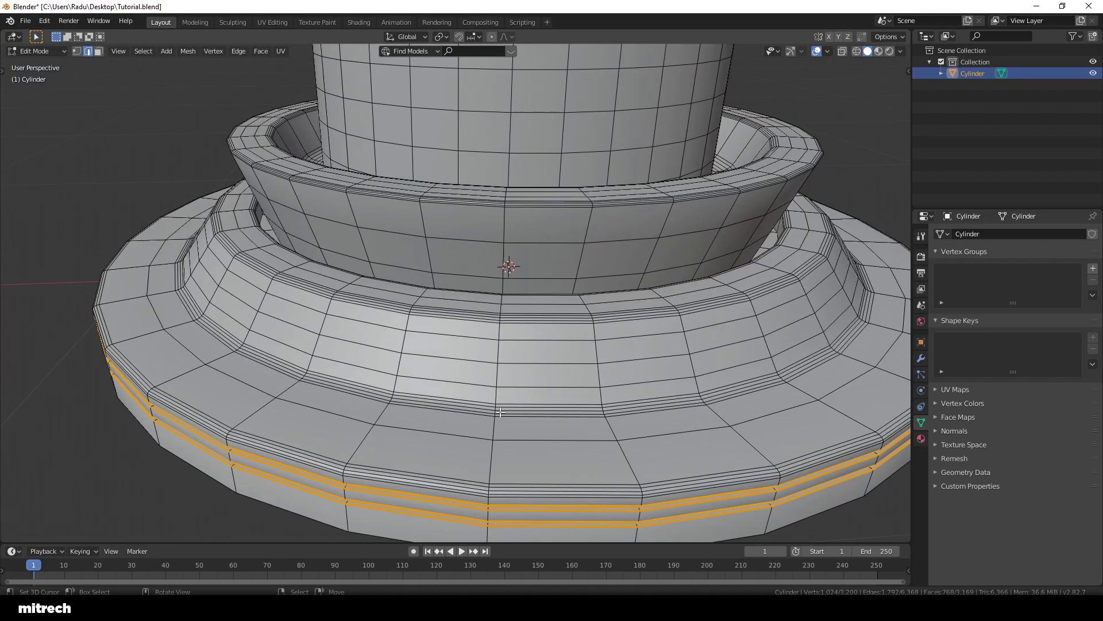
- Bevel a mid ring loop on the base and push the bands inward into grooves
left_click(678, 430, "alt")
key("ctrl+b")
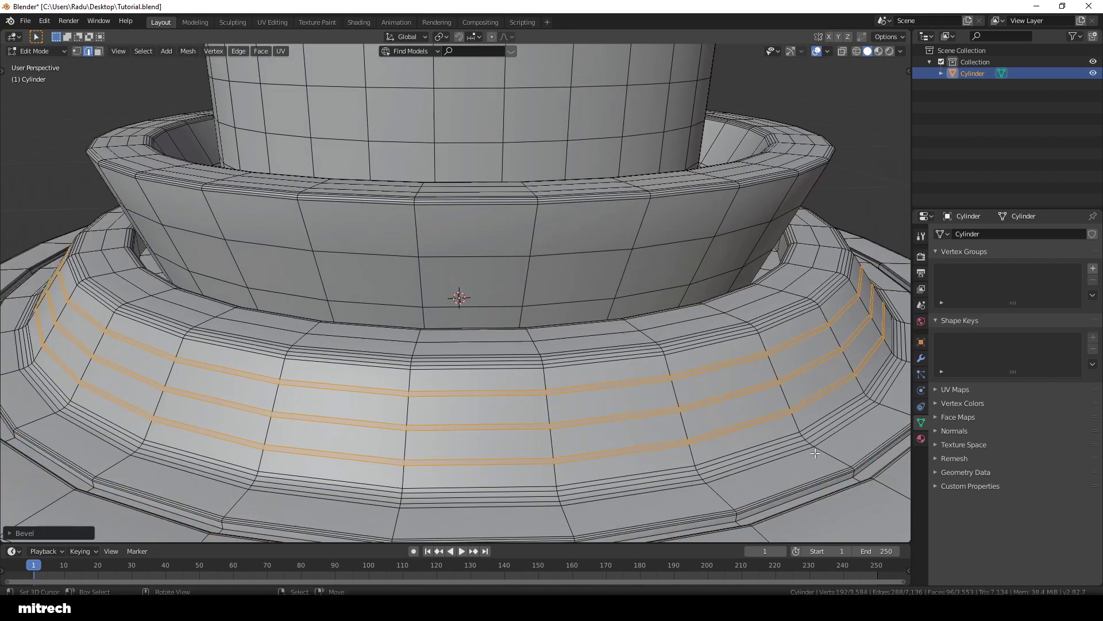
left_click(804, 469)
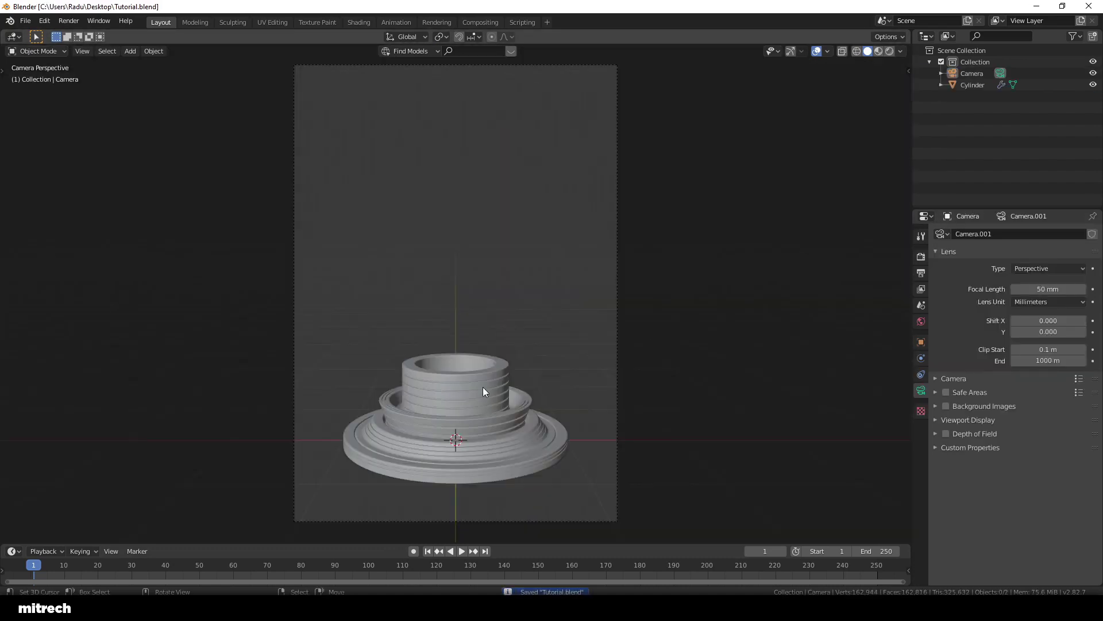
- Add a plane and shape it into the curved floor-to-wall backdrop
key("shift+a")
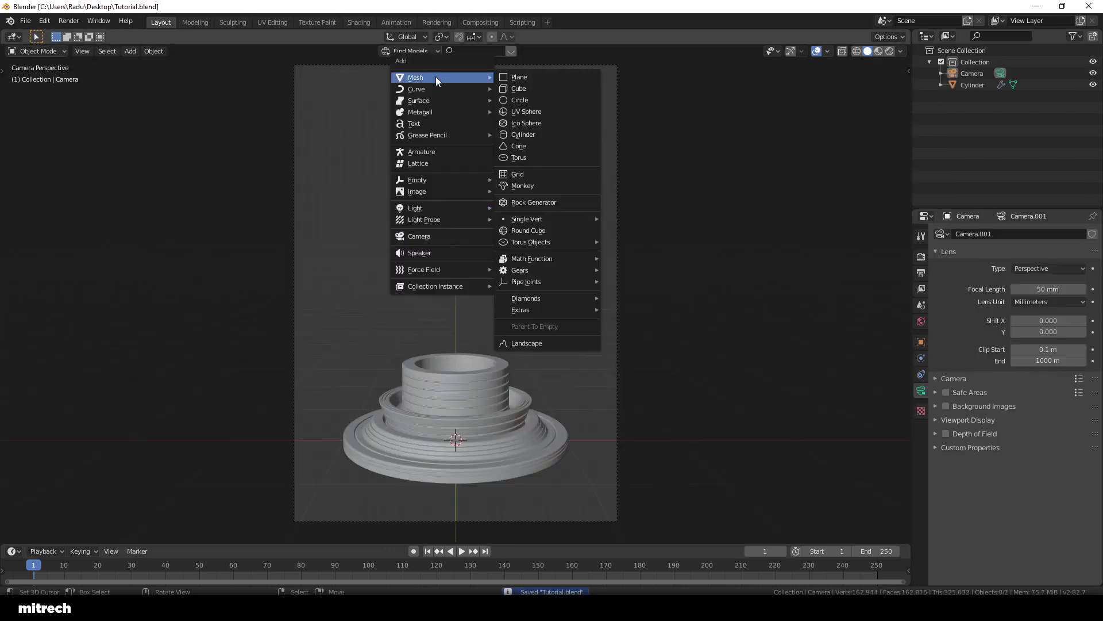
left_click(517, 78)
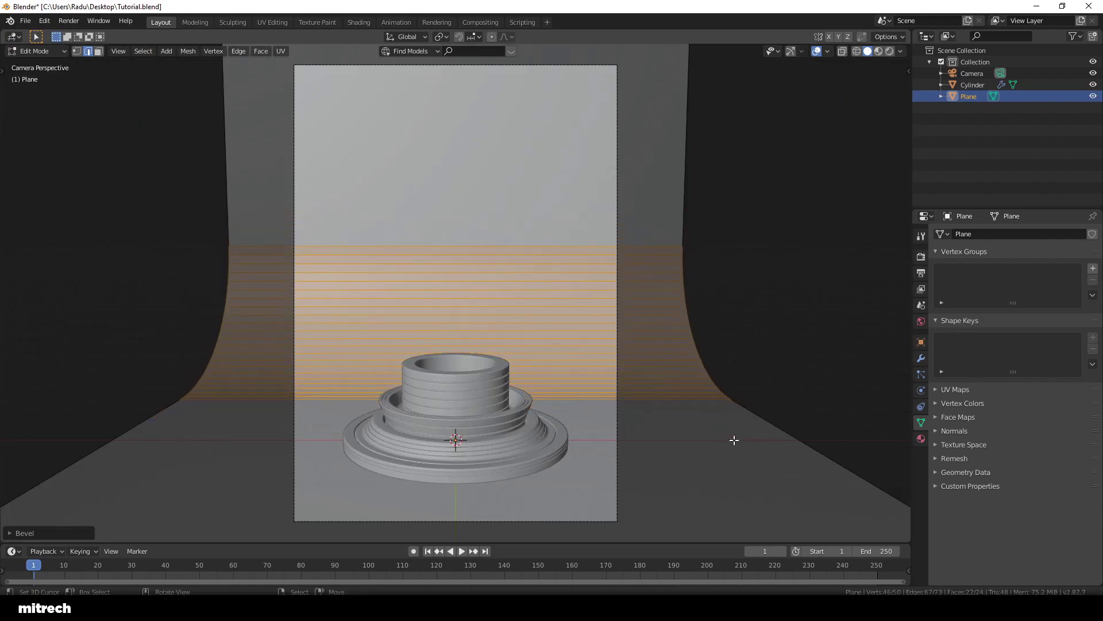
key("Tab")
- Check the scene in rendered shading with the world settings, then start loop cuts across the backdrop
key("z")
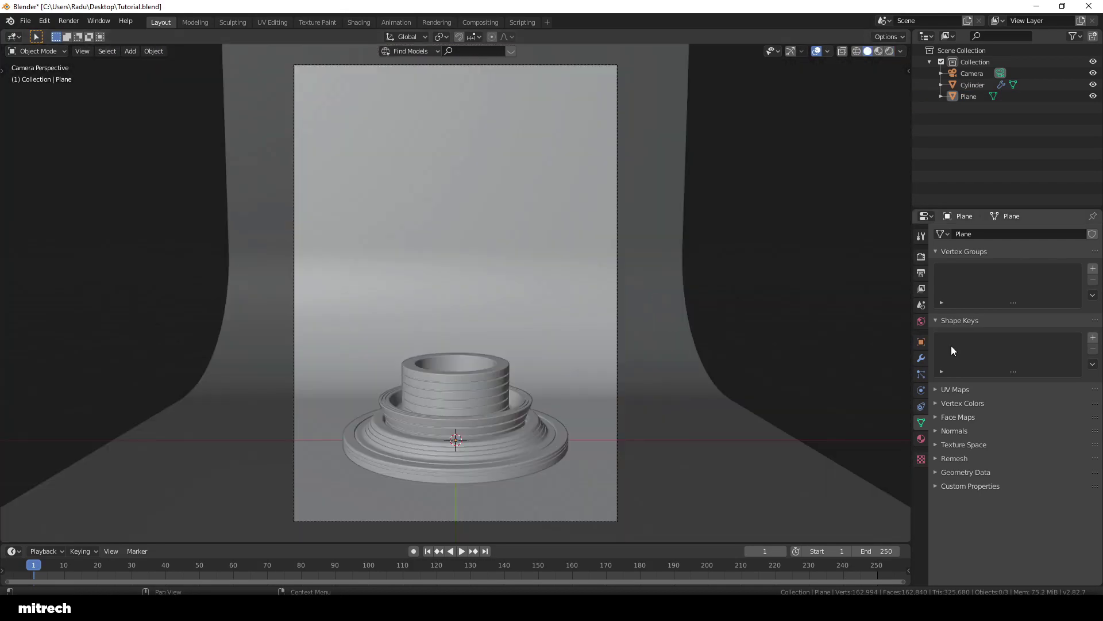
left_click(921, 321)
left_click(540, 271)
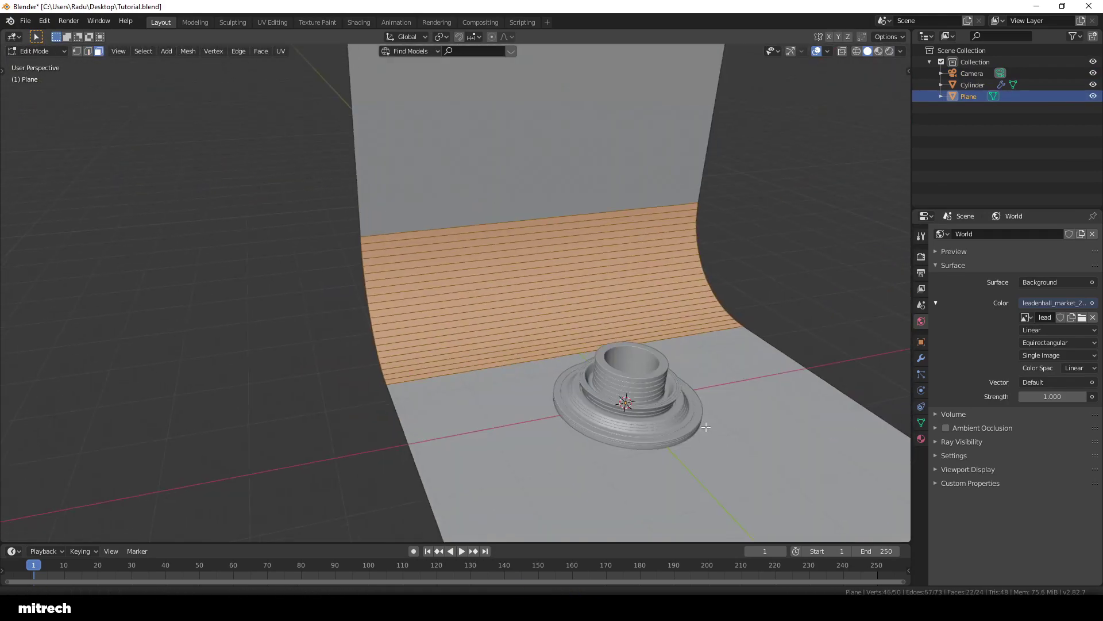
key("ctrl+r")
scroll(502, 516, "up", 1)
- Loop-cut the backdrop and extrude randomly selected faces into raised tiles
scroll(502, 515, "up", 5)
left_click(502, 516)
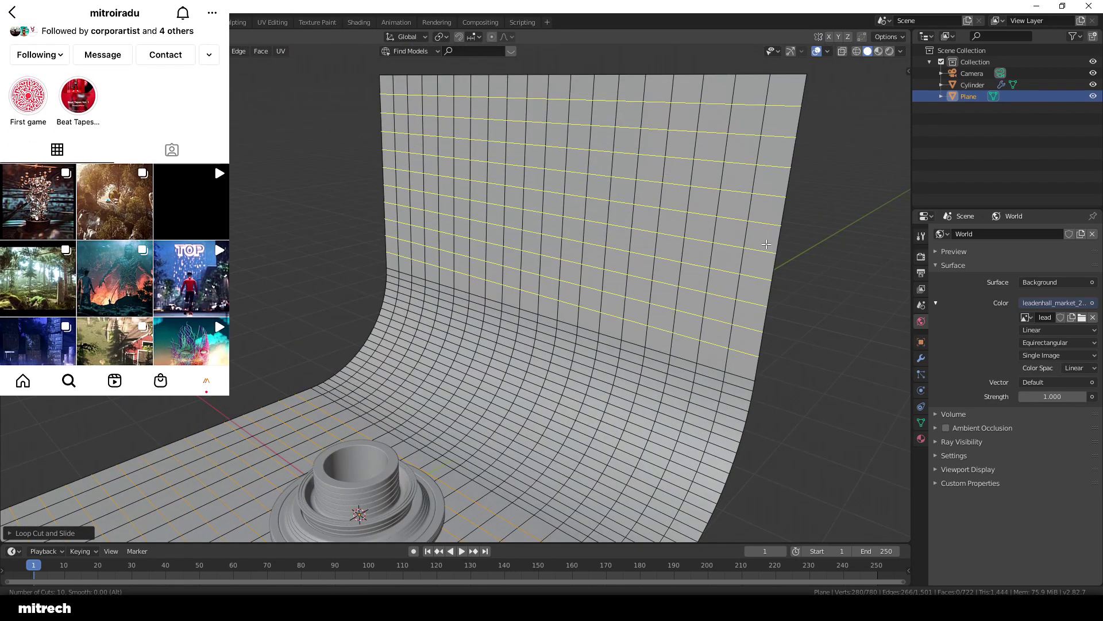
middle_click_drag(575, 358, 277, 179)
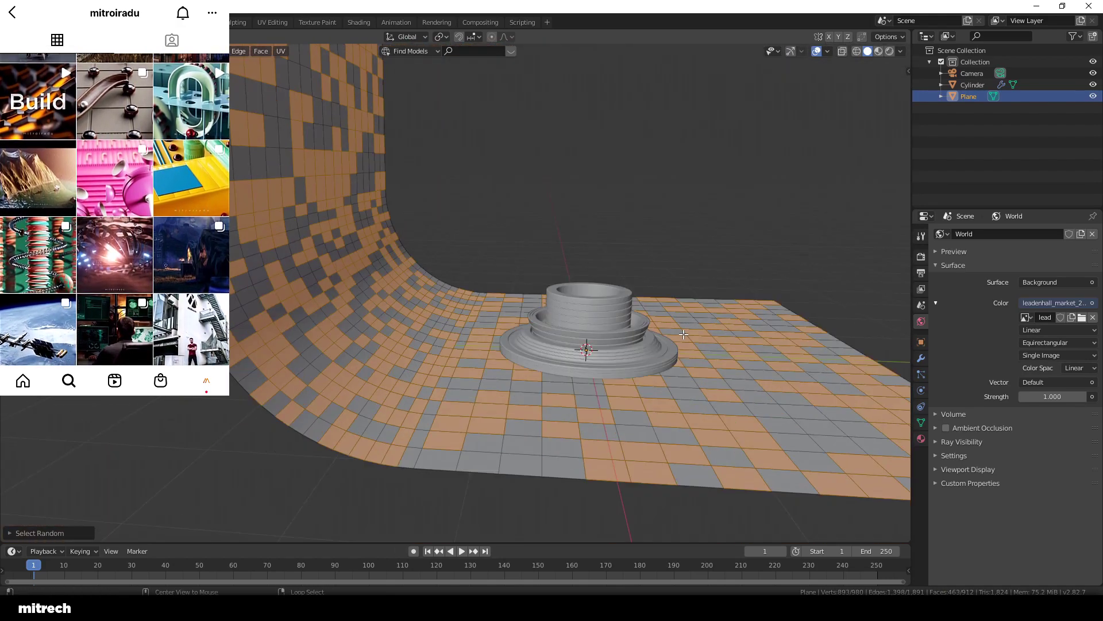
key("e")
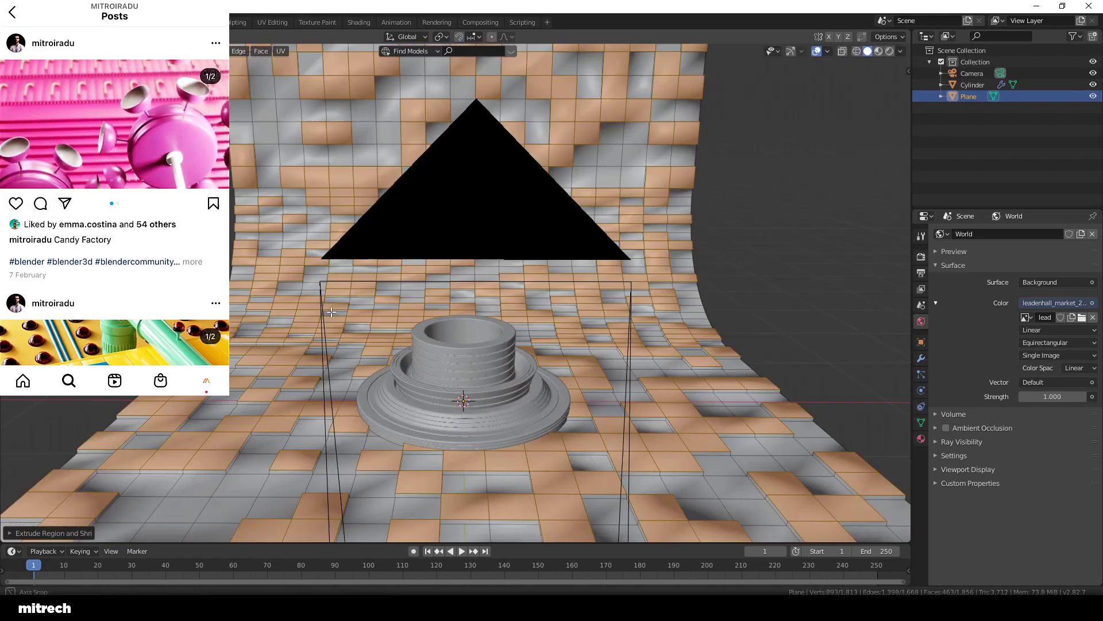
left_click(922, 424)
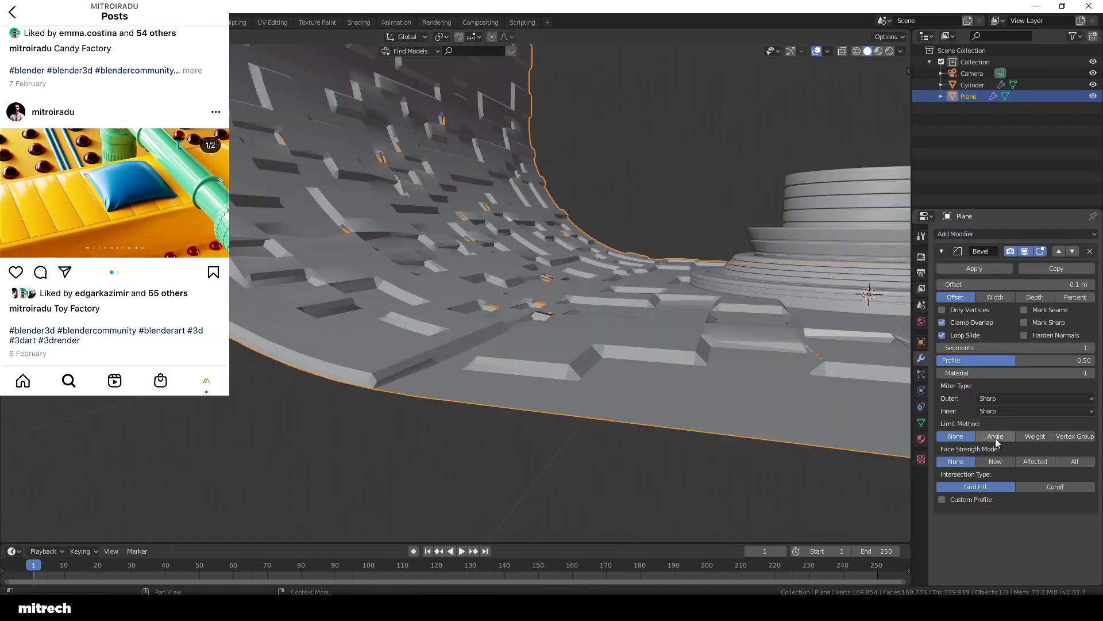
- Soften the tiles with a Bevel modifier of 8 segments at 0.01 m, then view rendered through the camera
left_click_drag(1003, 347, 1018, 347)
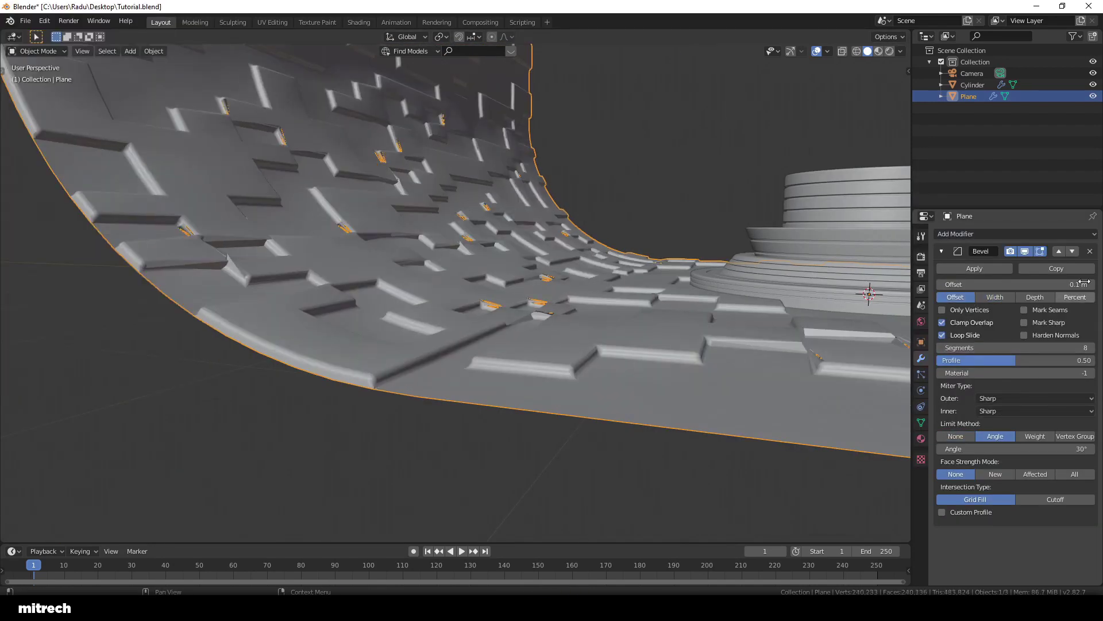
key("Return")
key("KP_0")
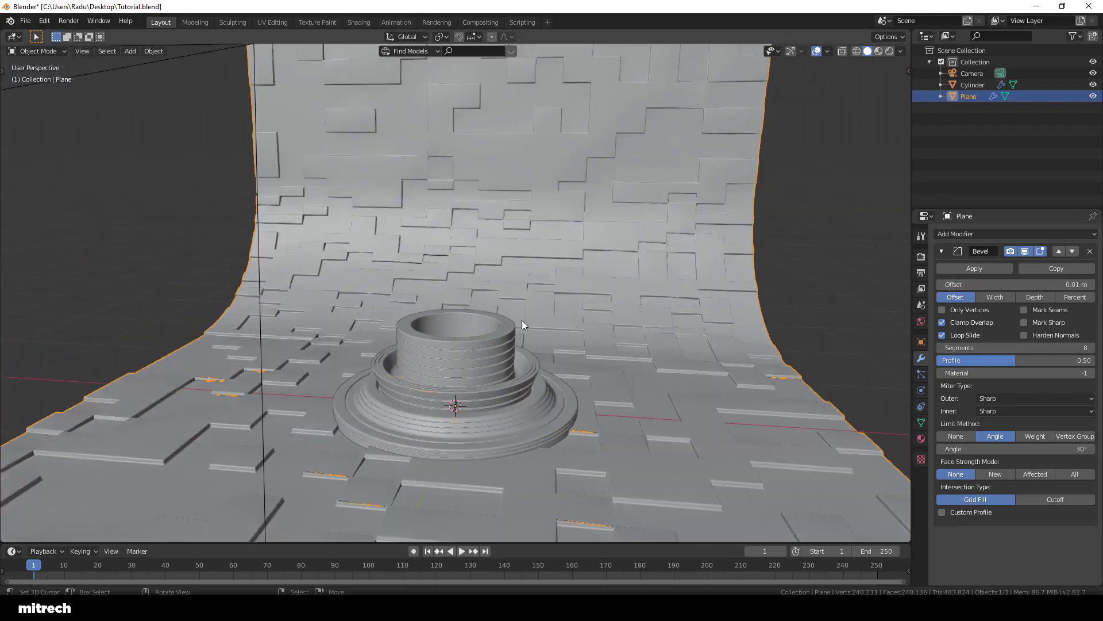
key("z")
left_click(550, 247)
- Save the file and give the backdrop a new black BG material, previewed in rendered shading
key("ctrl+s")
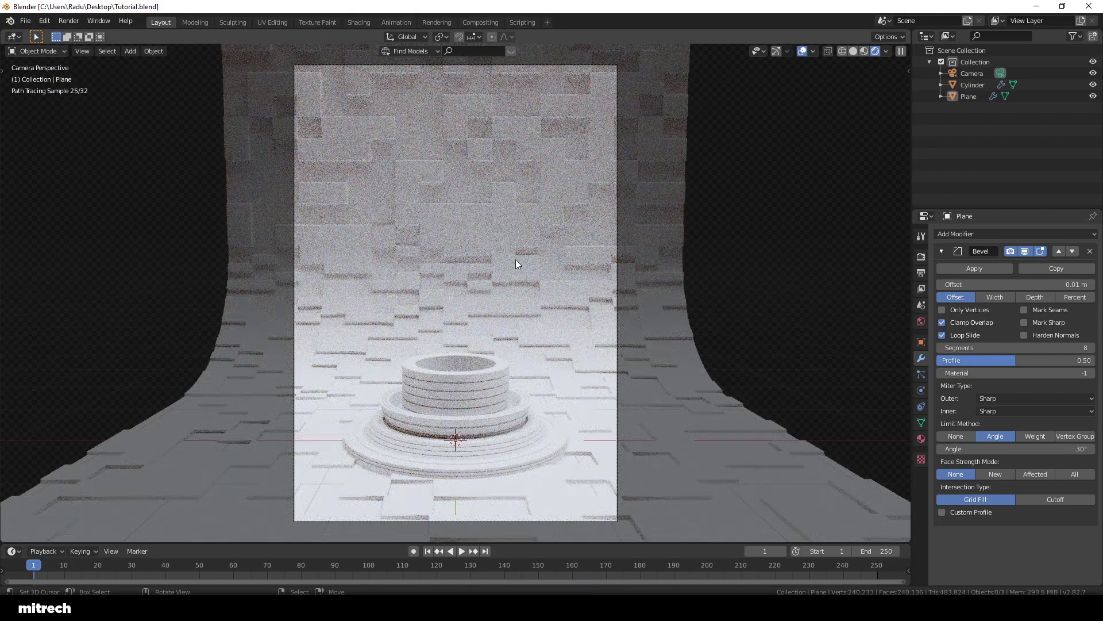
left_click(517, 264)
key("z")
left_click(921, 439)
left_click(991, 271)
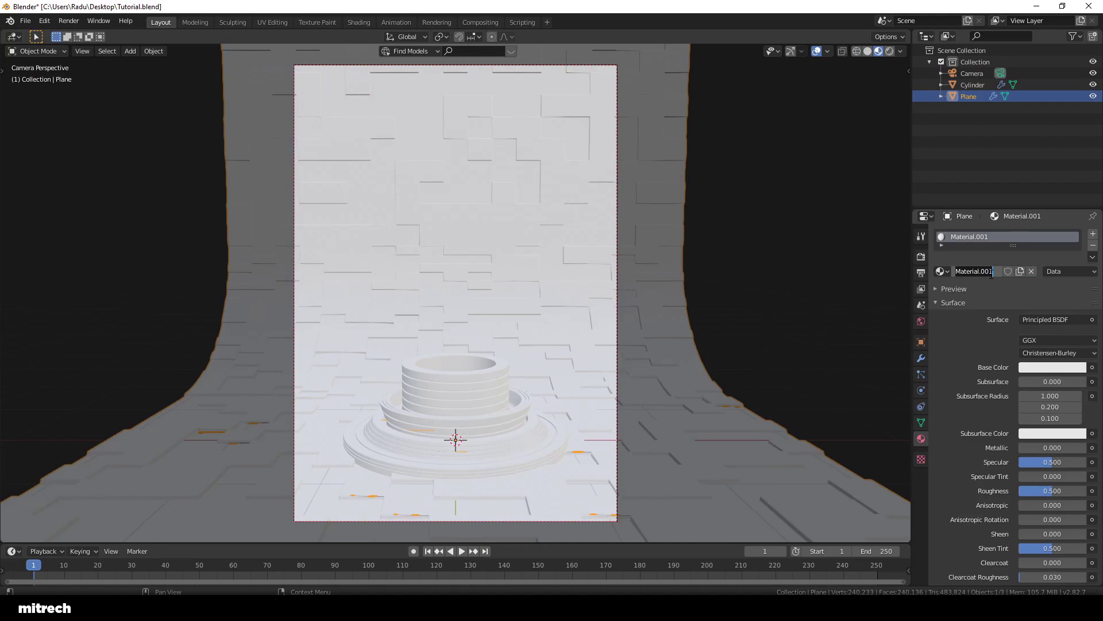
key("ctrl+v")
scroll(1017, 465, "down", 5)
scroll(1010, 485, "up", 5)
key("alt+a")
key("z")
- Give the stacked base a new dark grey Capsule material with roughness 0.2
left_click(566, 268)
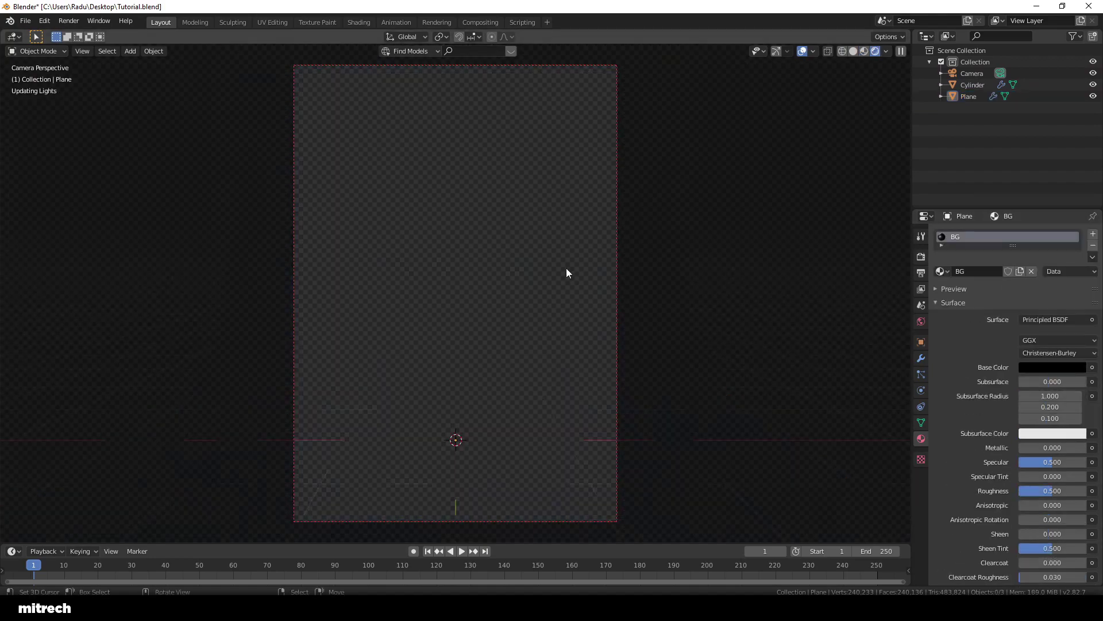
left_click(497, 416)
left_click(991, 271)
double_click(976, 271)
type("C")
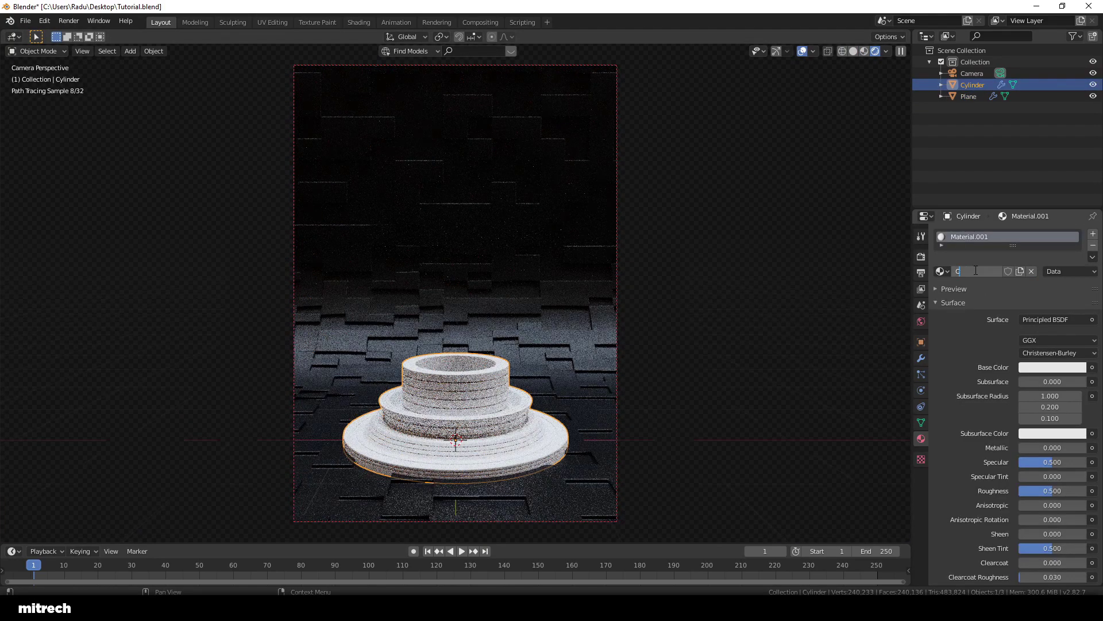
left_click(1053, 366)
left_click_drag(1078, 242, 1078, 288)
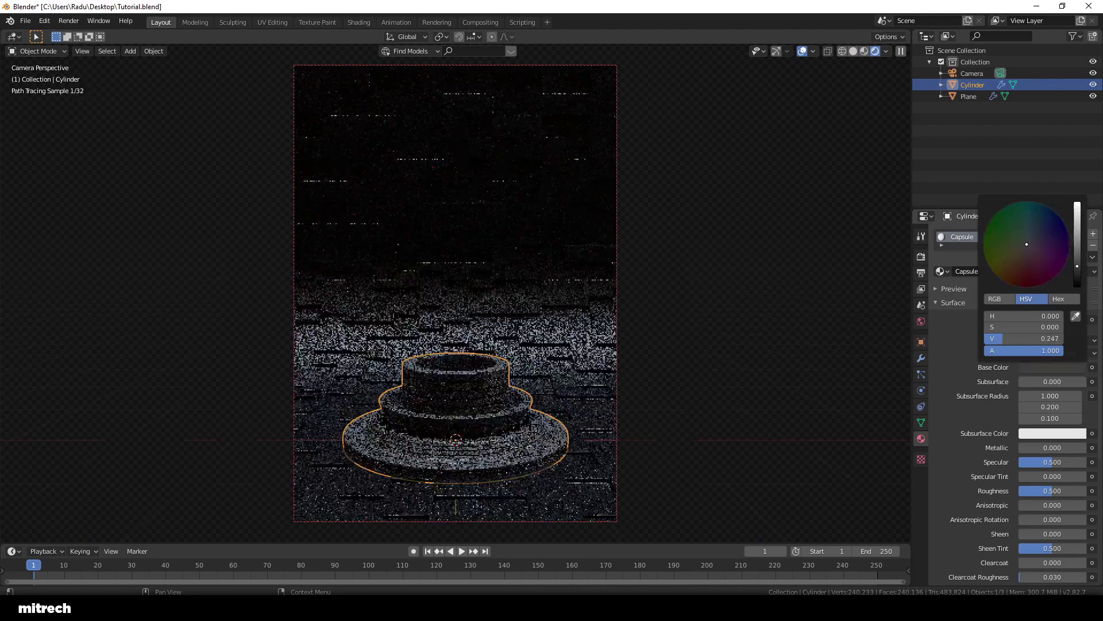
double_click(1053, 490)
type("0.2")
key("Return")
- Set the backdrop's BG material roughness to 0.45
left_click(647, 347)
key("alt+a")
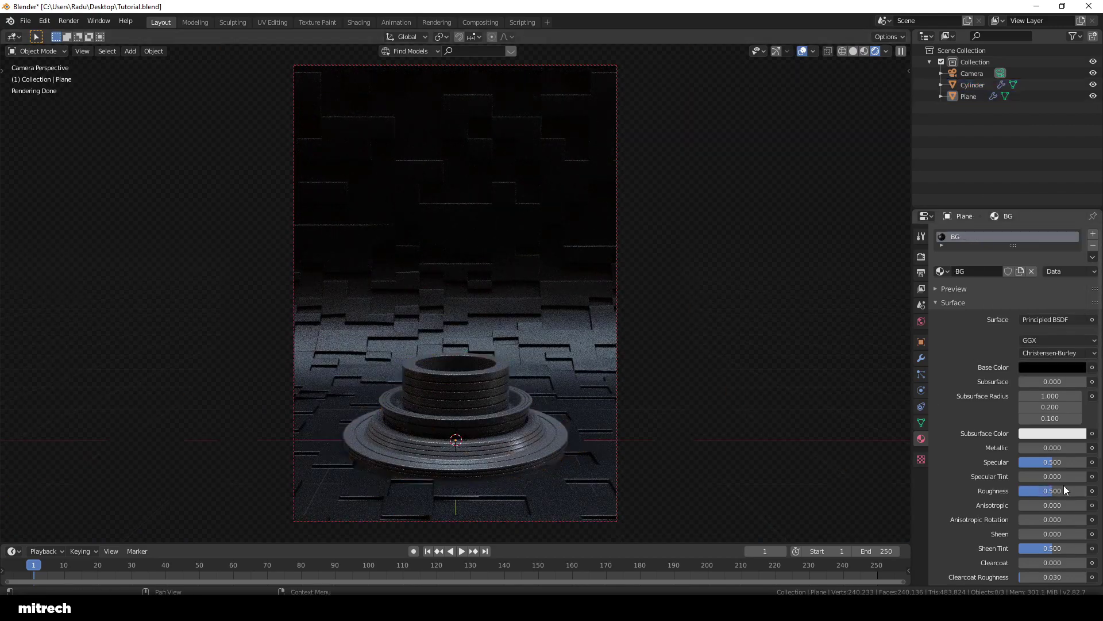
double_click(1063, 489)
type("0.6")
key("Return")
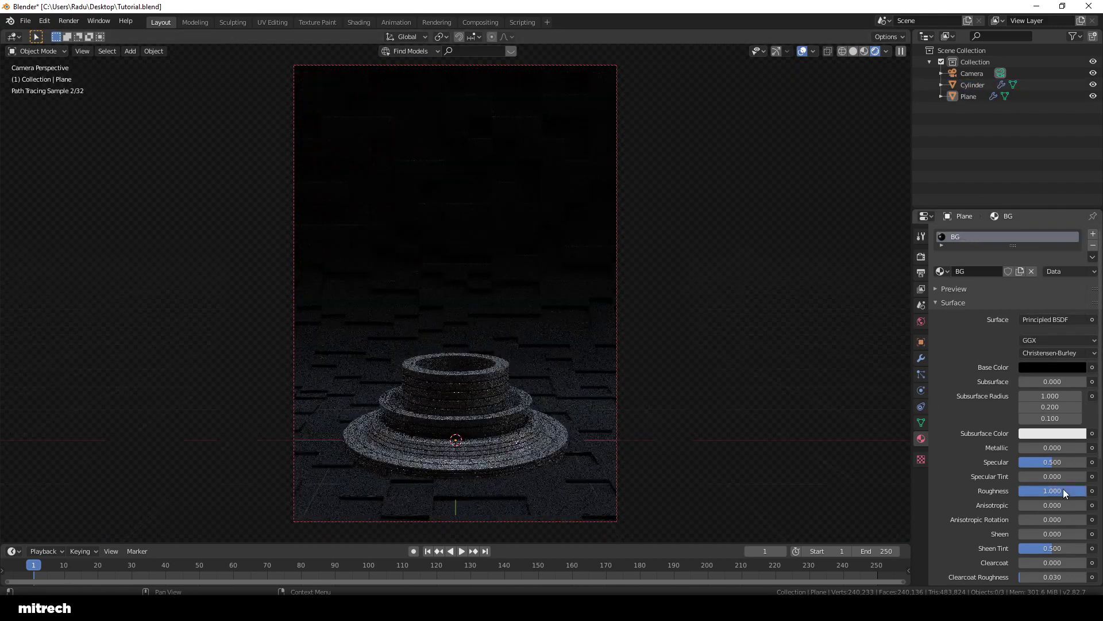
key("Return")
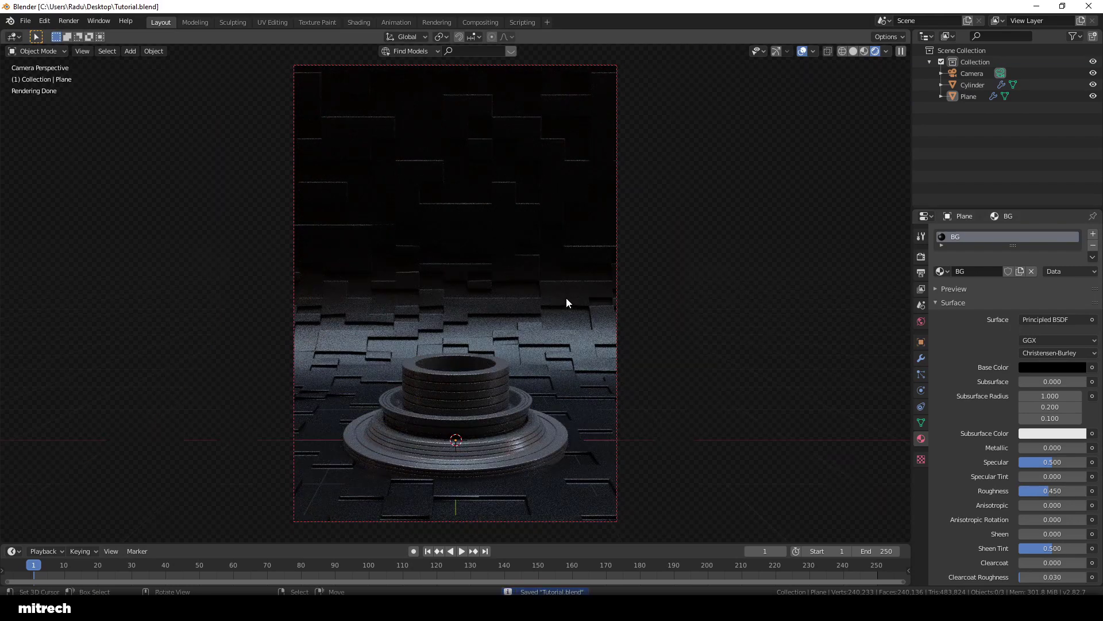
- Add a plane, shrink it to fit inside the base from top view, and apply its scale
key("z")
mouse_move(569, 266)
middle_mouse_down()
mouse_move(438, 342)
mouse_move(564, 370)
middle_mouse_up()
key("shift+a")
left_click(552, 305)
key("KP_7")
key("s")
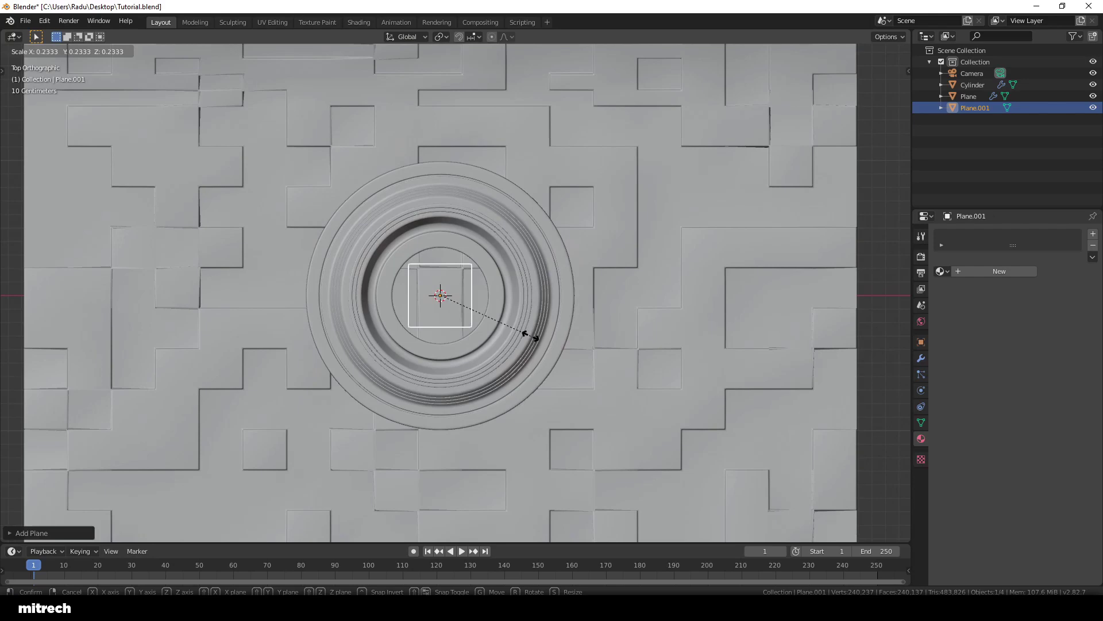
left_click(524, 332)
key("ctrl+a")
middle_click_drag(525, 333, 345, 299)
- Add a metaball ball and move it far to the left of the scene
key("shift+a")
mouse_move(333, 318)
left_click(407, 316)
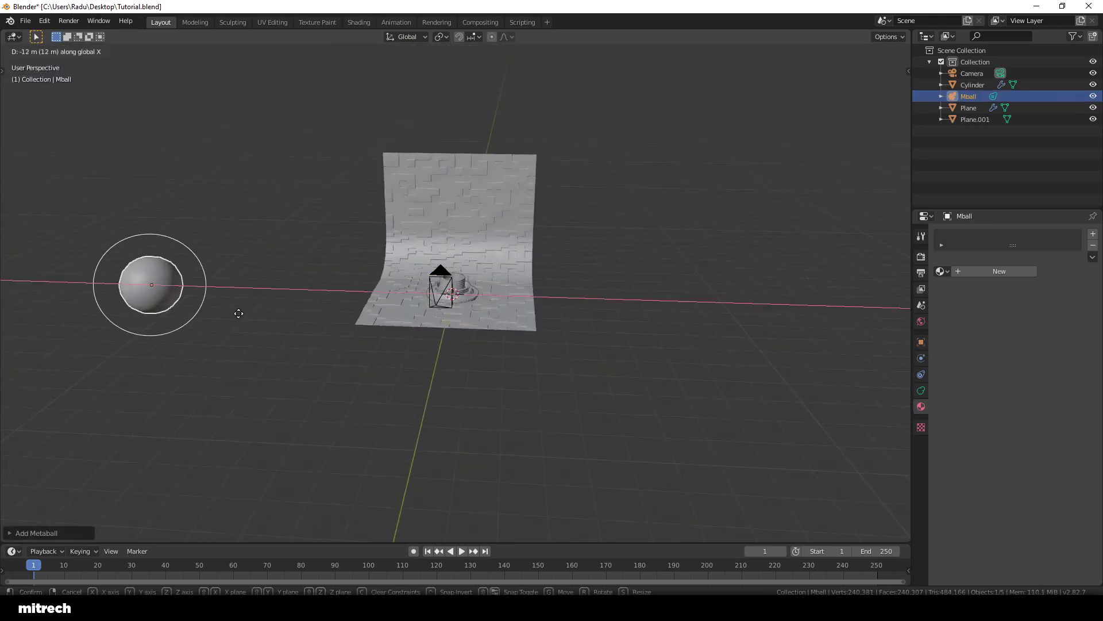
middle_click_drag(239, 311, 591, 288)
left_click(921, 390)
- Rename the small plane EMITTER and add a particle system rendering particles as an object
scroll(322, 342, "up", 3)
left_click(644, 282)
scroll(643, 281, "up", 2)
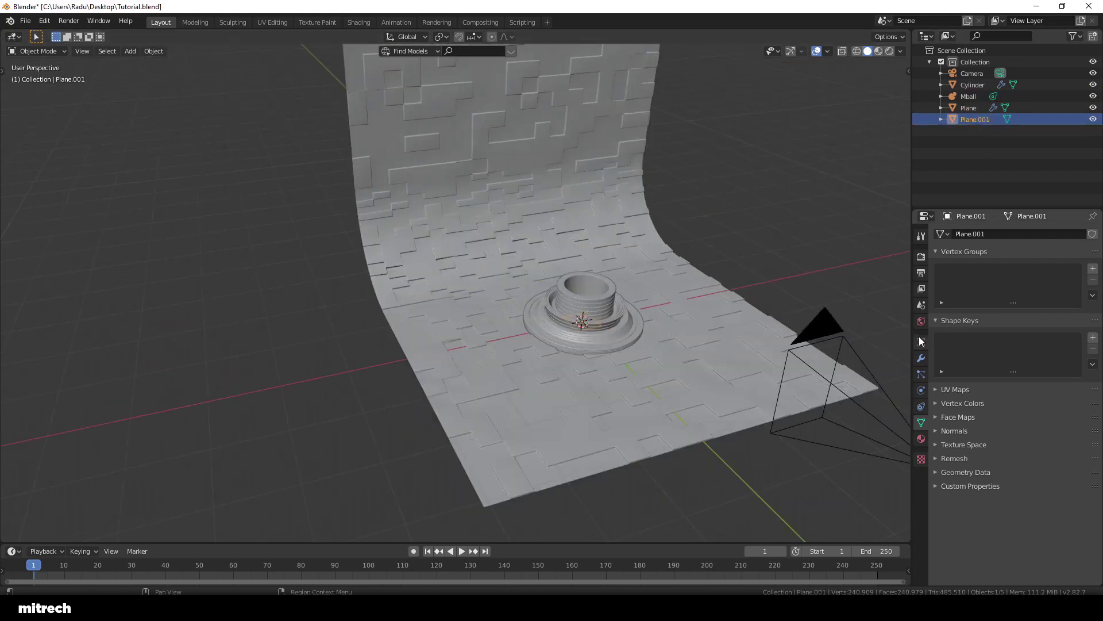
left_click(920, 341)
left_click(1016, 234)
type("EMITTER")
left_click(921, 374)
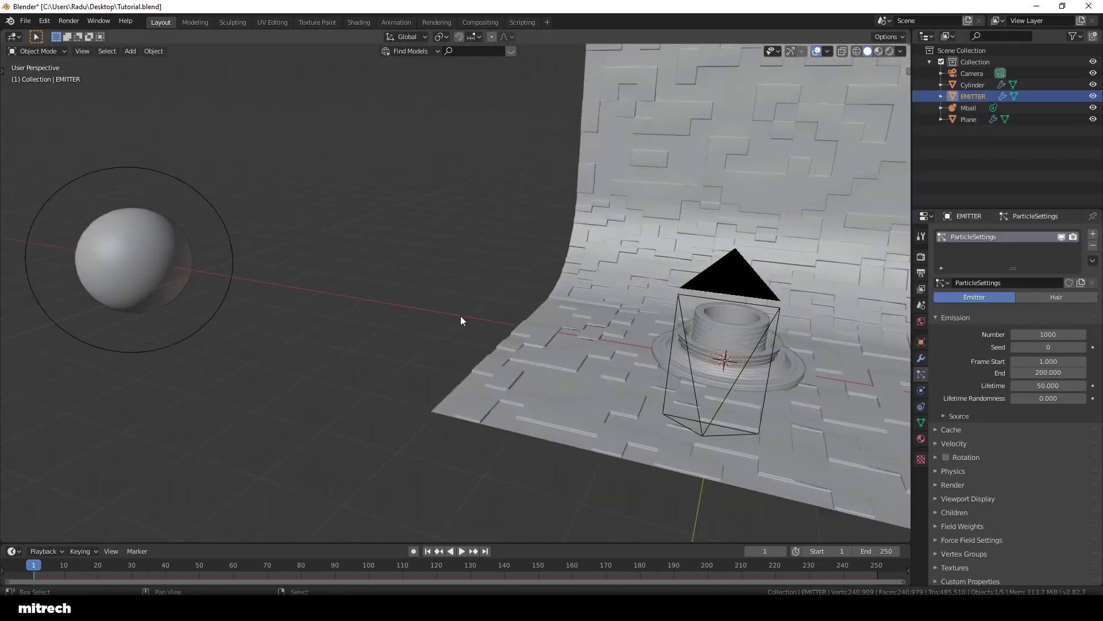
left_click(974, 484)
left_click(1048, 500)
left_click(1026, 440)
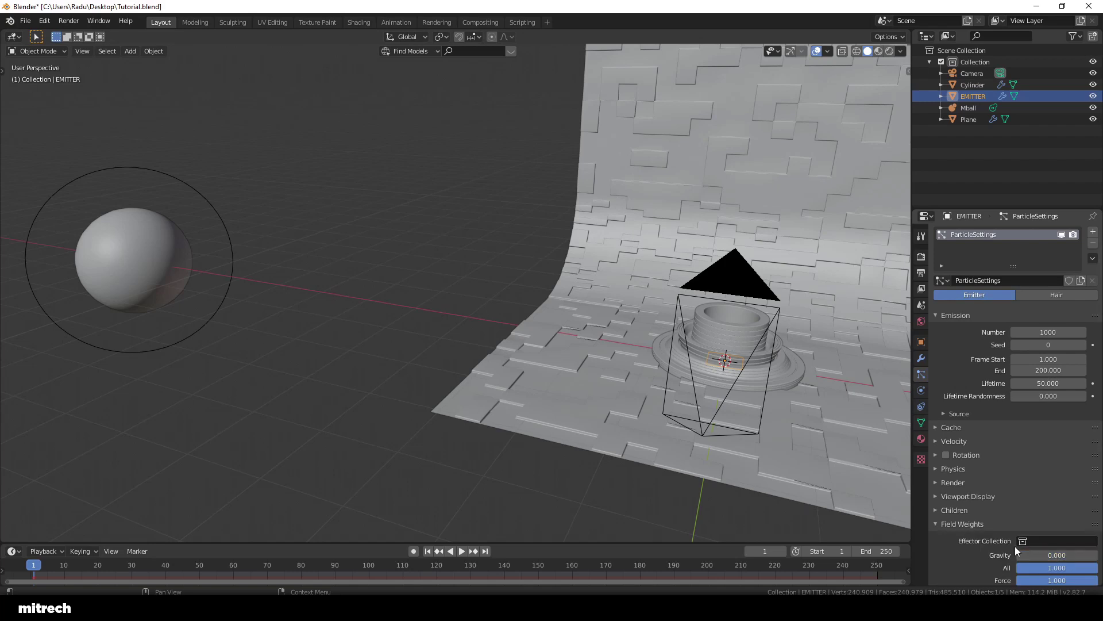
- Start the animation at frame 0 and play the metaball stream back through the camera
key("KP_0")
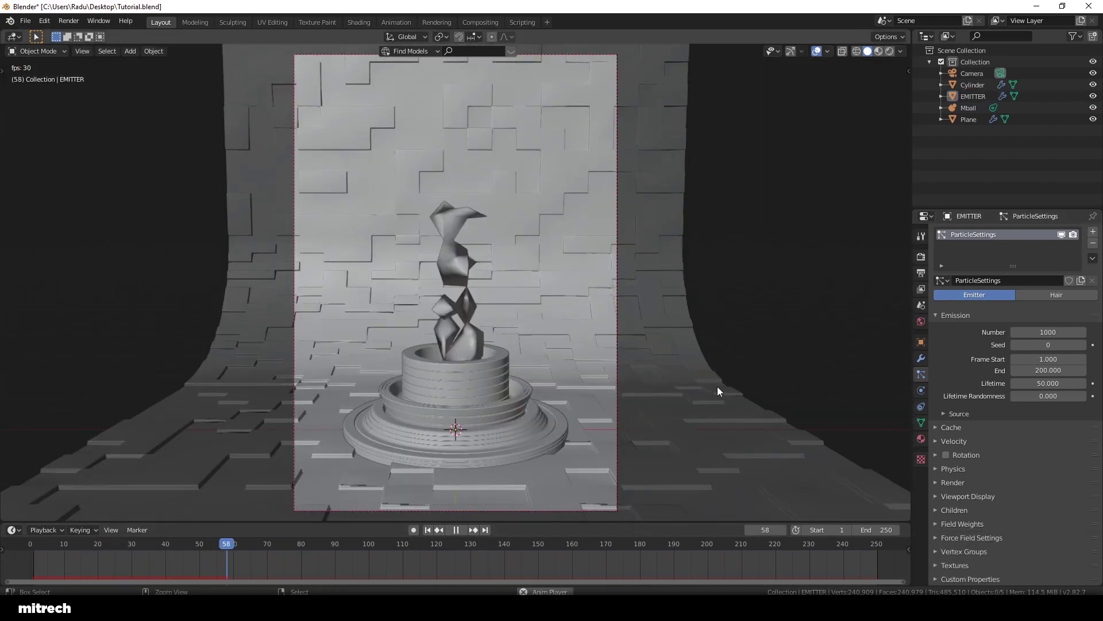
key("Escape")
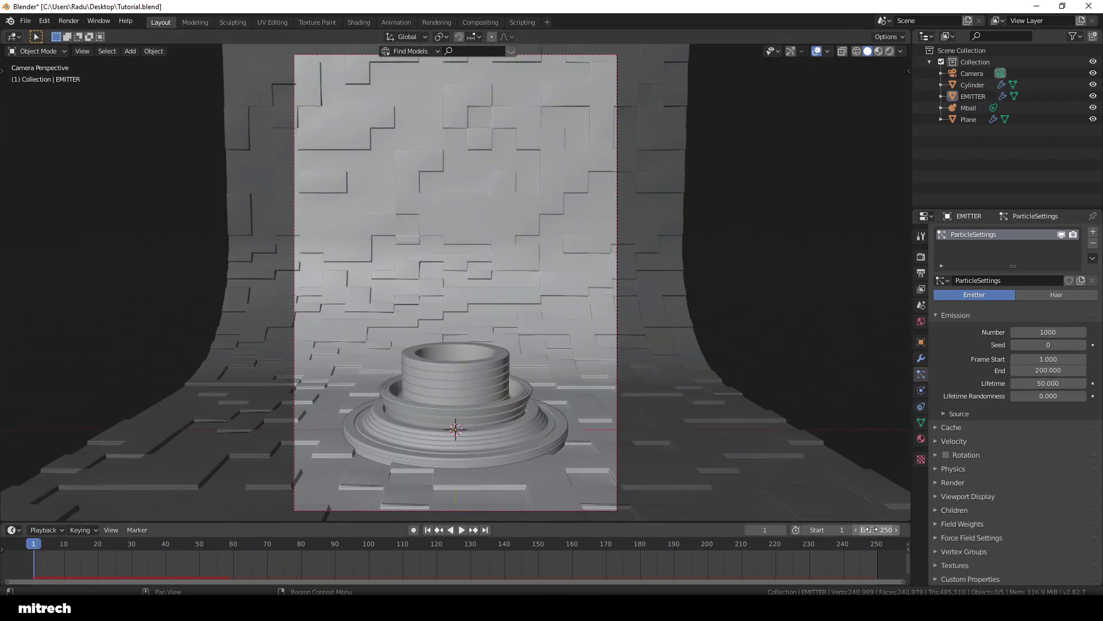
left_click(427, 531)
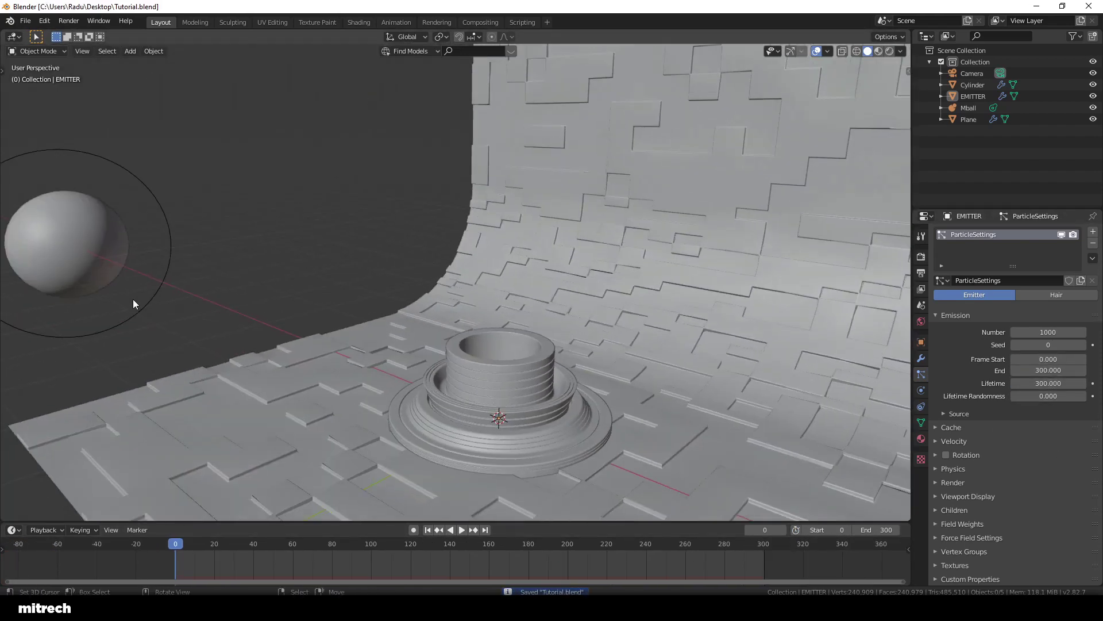
left_click(133, 299)
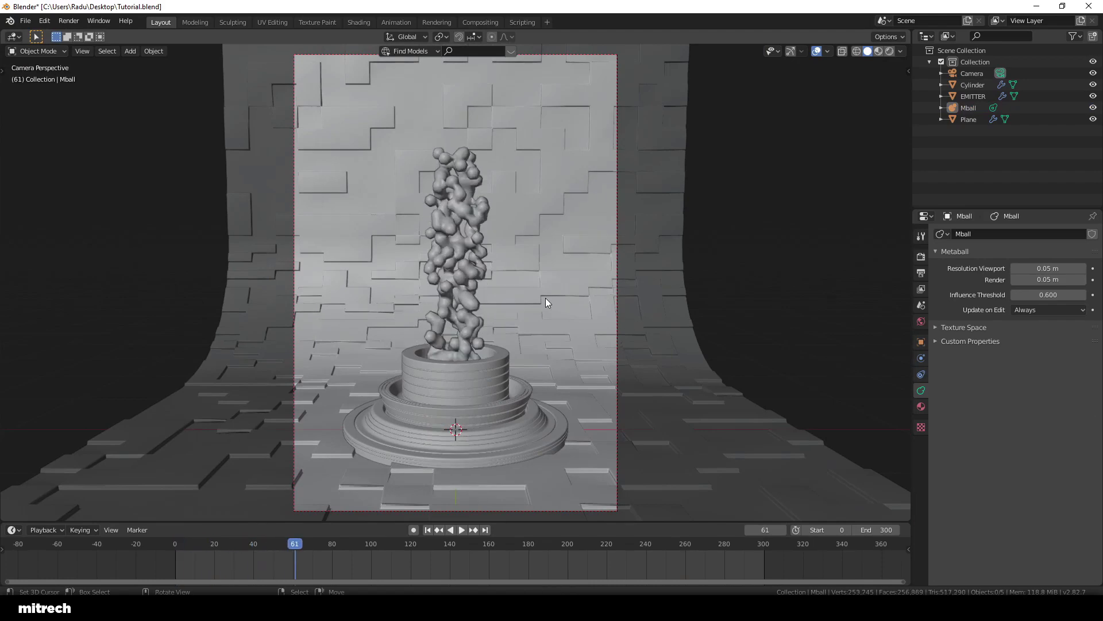
key("space")
key("z")
left_click(519, 260)
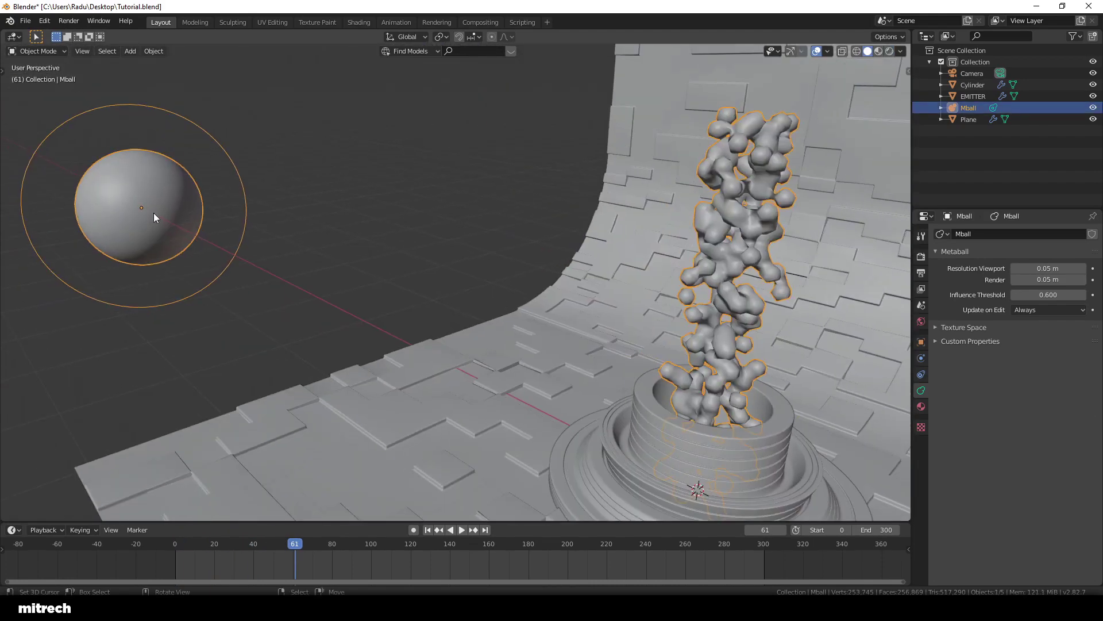
- Give the Mball a new Fluid material with Transmission 1 and Roughness 0.02, previewed rendered through the camera
left_click(922, 406)
left_click(999, 270)
scroll(975, 411, "down", 6)
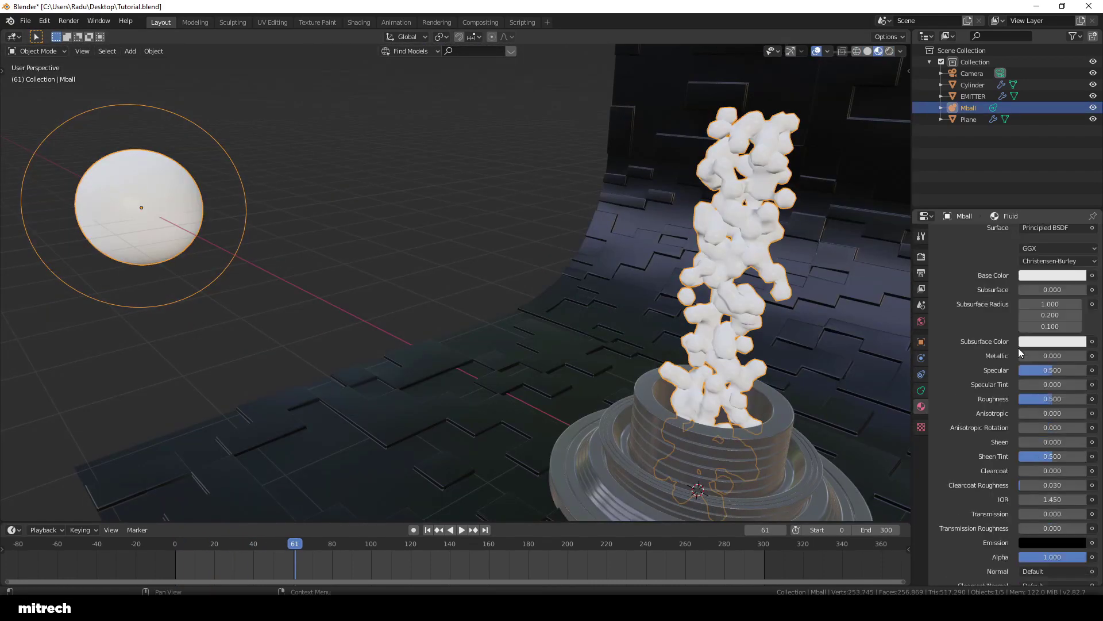
scroll(975, 412, "up", 1)
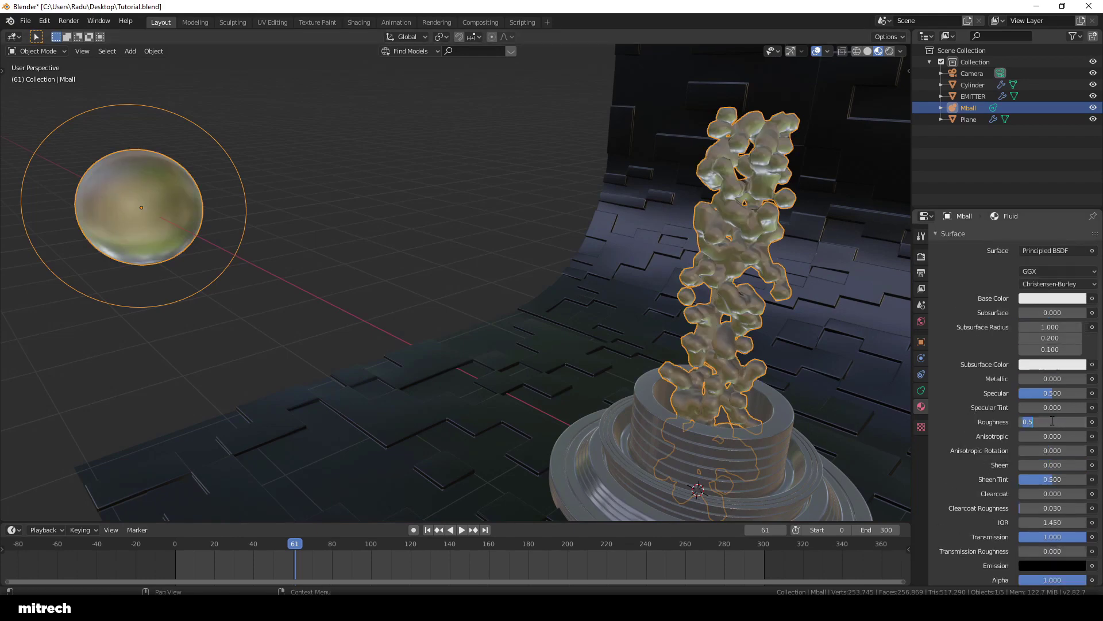
key("Return")
key("KP_0")
key("z")
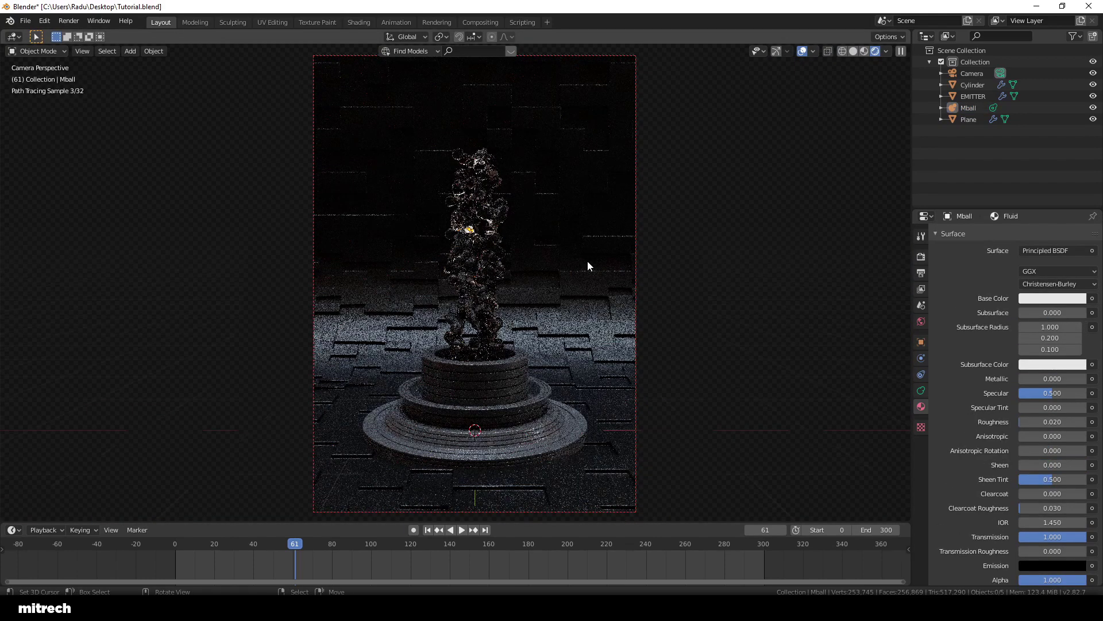
key("alt+a")
key("z")
left_click(546, 266)
mouse_move(547, 266)
middle_mouse_down()
mouse_move(475, 363)
mouse_move(525, 464)
middle_mouse_up()
- Raise the EMITTER's particle count to 4000 and play the result from frame 0
left_click(972, 96)
middle_click_drag(833, 288, 747, 270)
key("shift+Left")
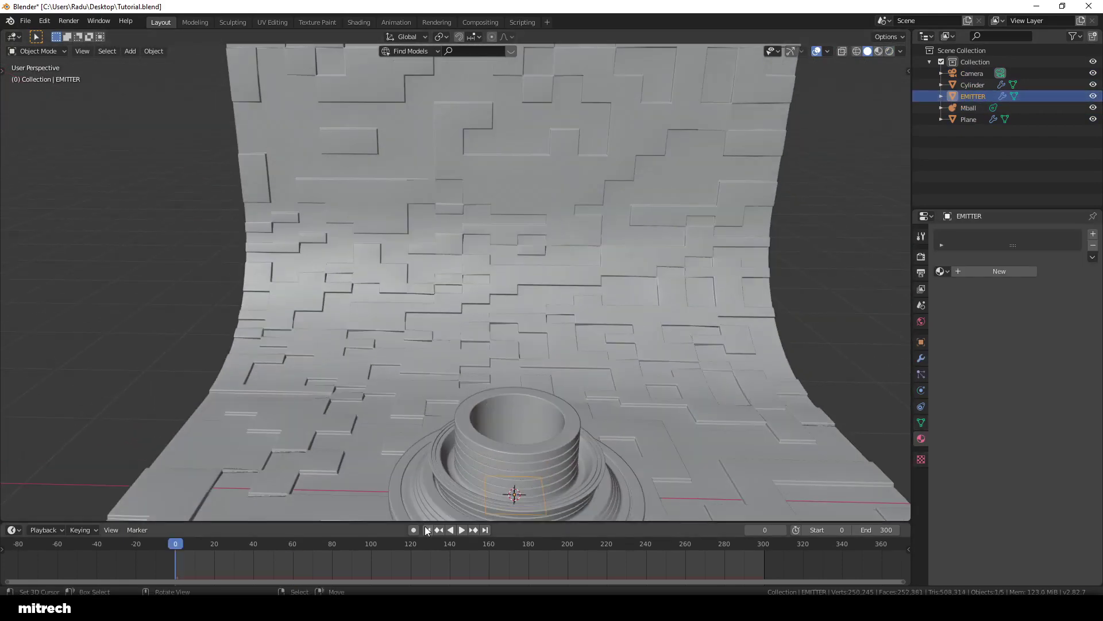
left_click(922, 358)
left_click(921, 374)
left_click(1047, 332)
type("4000")
key("Return")
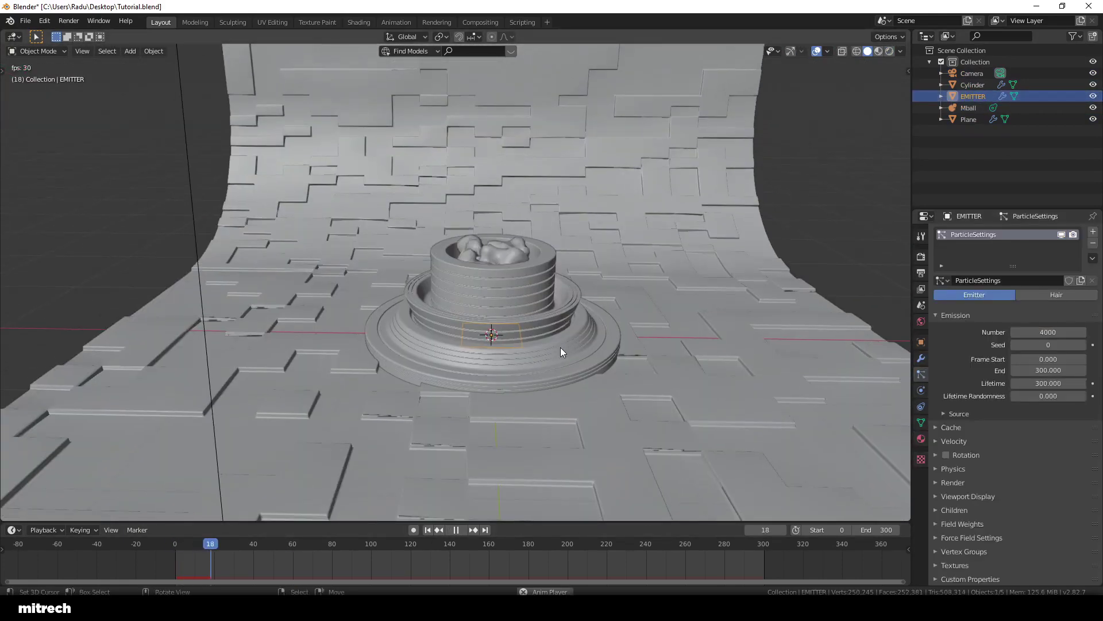
key("space")
key("Escape")
middle_click_drag(530, 363, 670, 498)
- Set the Brownian force to 1.2 under Physics and replay the stream through the camera
left_click(953, 469)
scroll(1051, 498, "down", 2)
left_click(1052, 501)
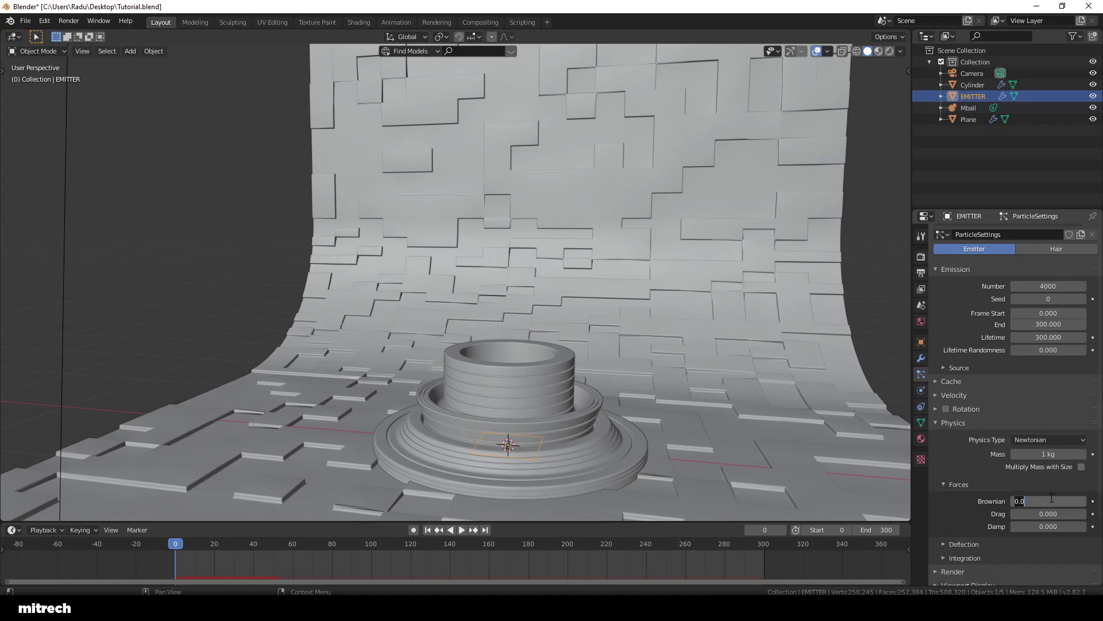
type("5")
key("Return")
key("space")
key("KP_0")
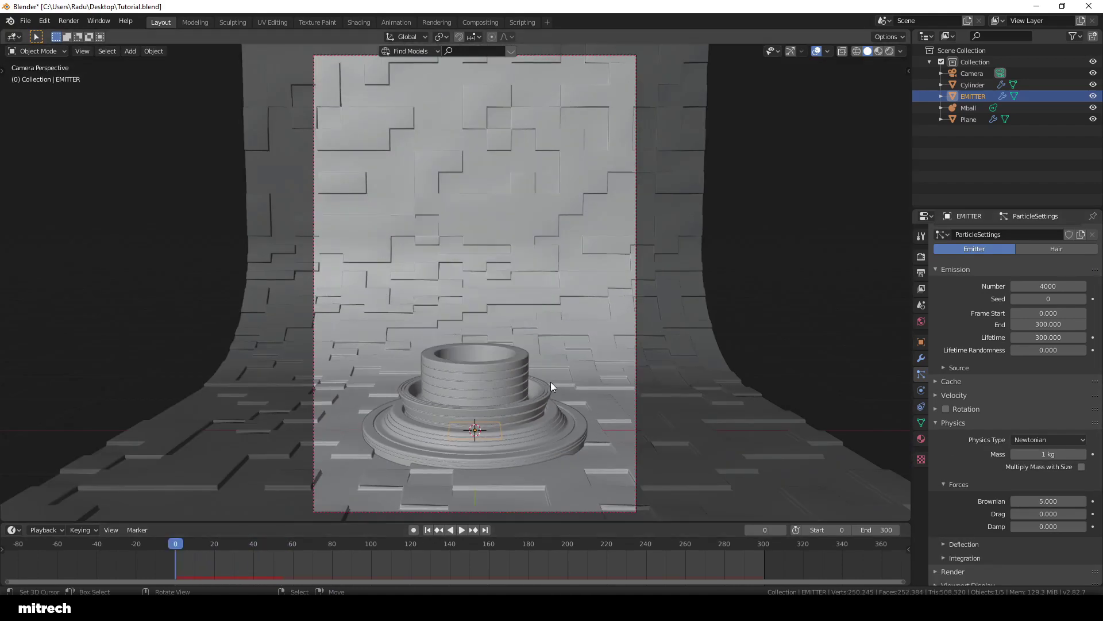
key("Escape")
key("space")
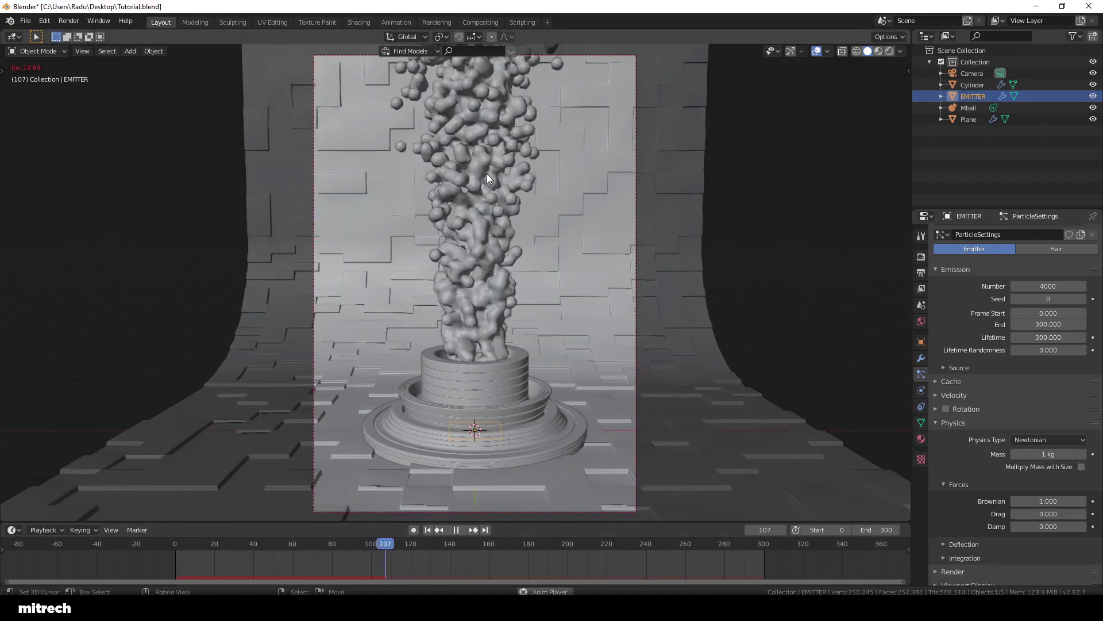
key("Escape")
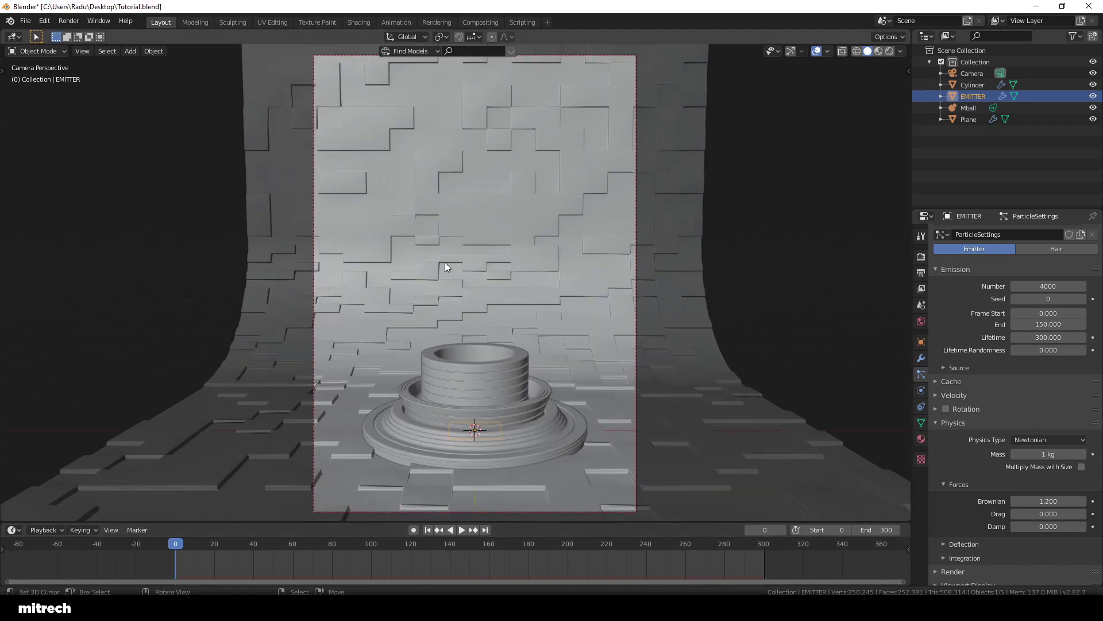
- Review the stream with emission ending at frame 150, previewing it rendered at frame 70
scroll(444, 262, "down", 1)
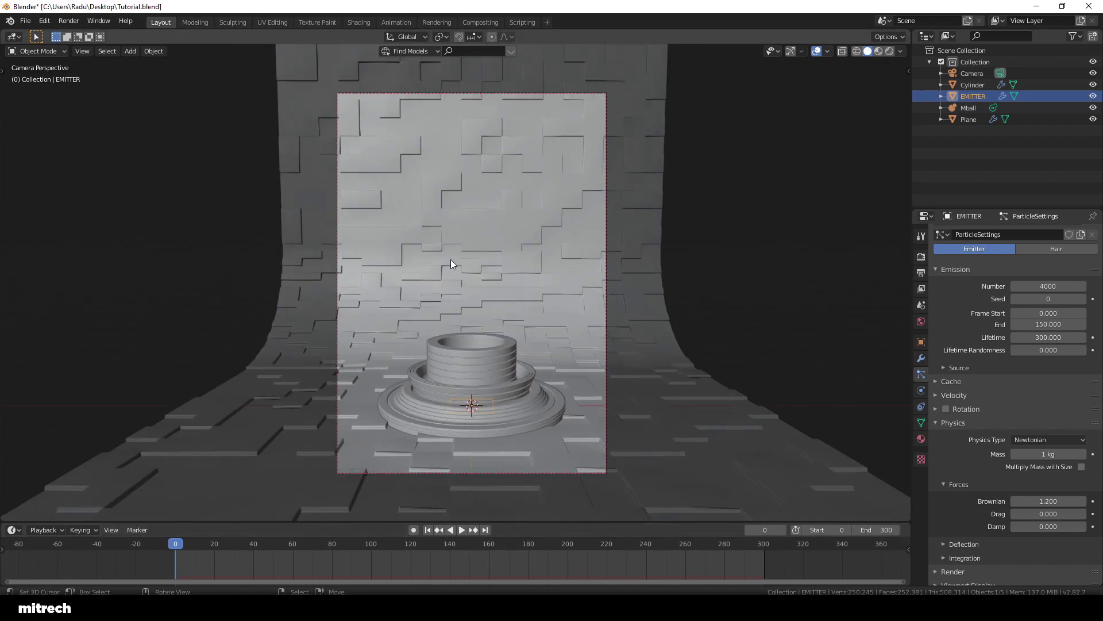
scroll(451, 264, "up", 1)
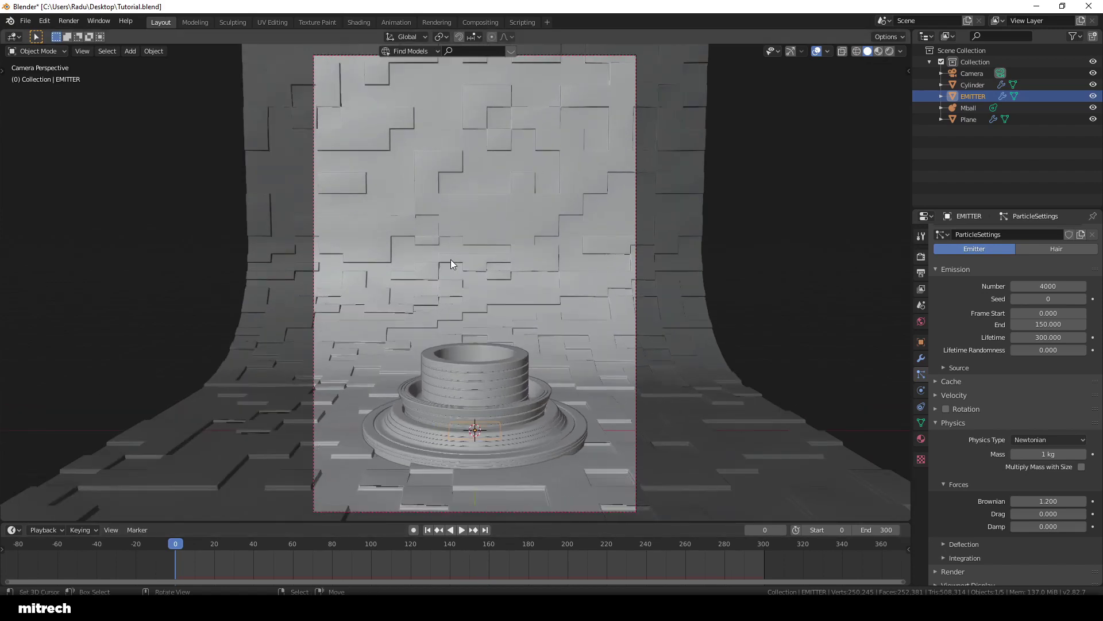
key("space")
key("alt+a")
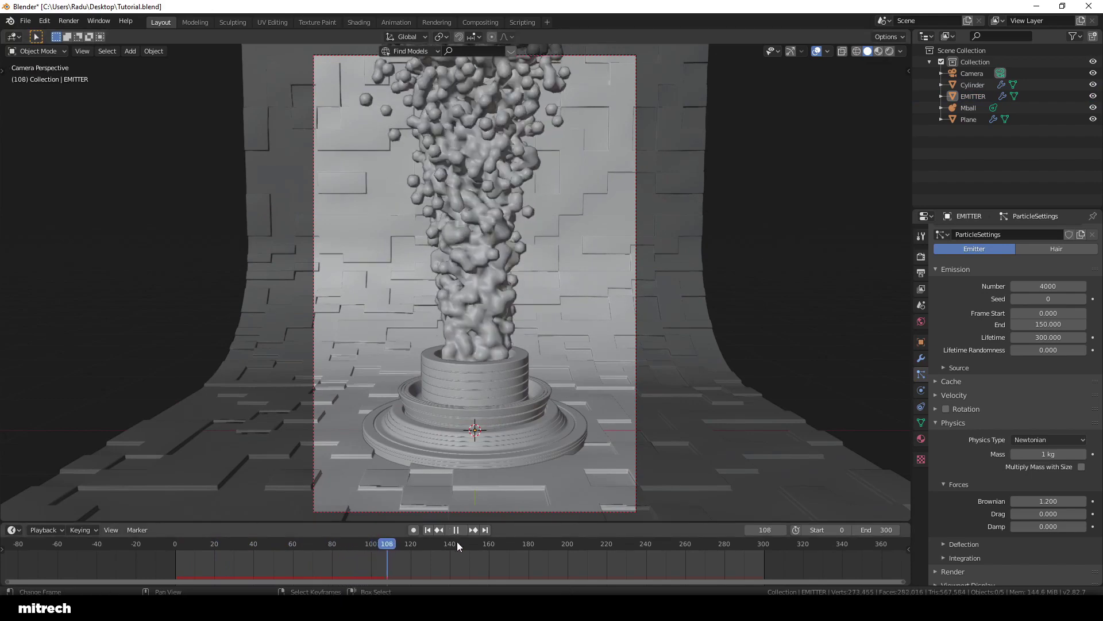
left_click_drag(457, 541, 626, 506)
key("shift+Left")
key("z")
left_click(624, 205)
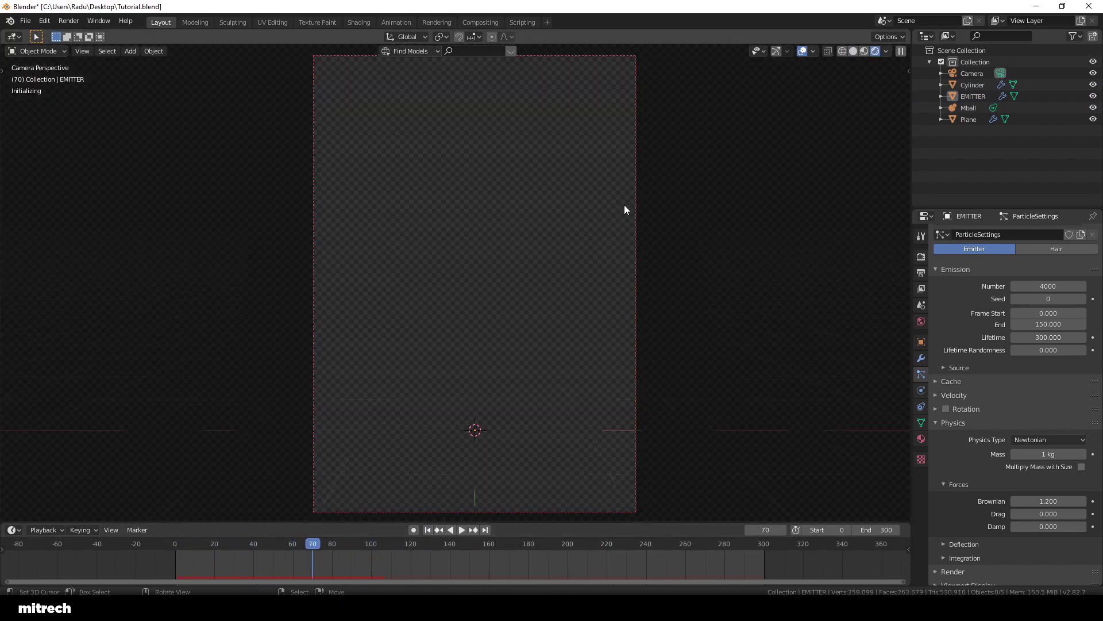
key("space")
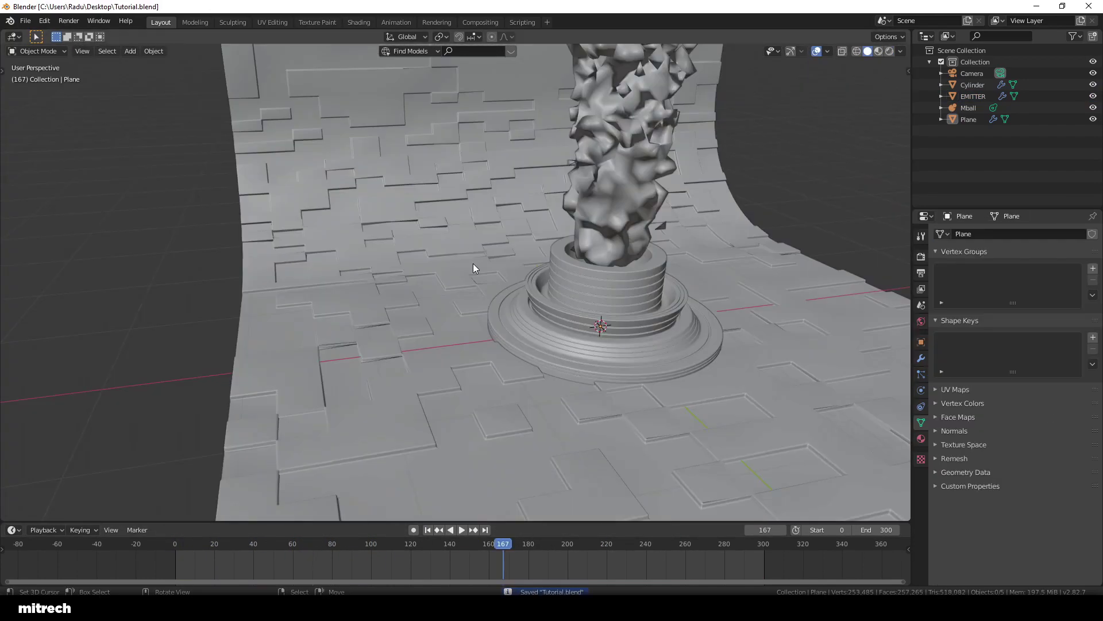
- Add an area light, tilt it toward the scene from the right-side view, then view through the camera
key("shift+a")
mouse_move(439, 362)
left_click(517, 394)
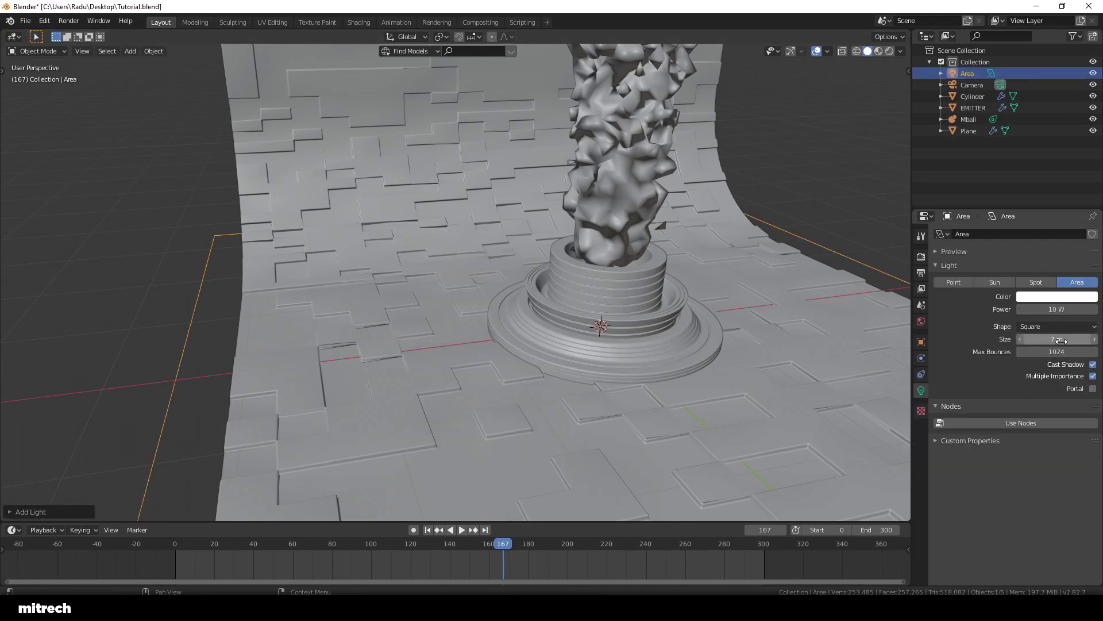
scroll(454, 281, "down", 4)
key("KP_3")
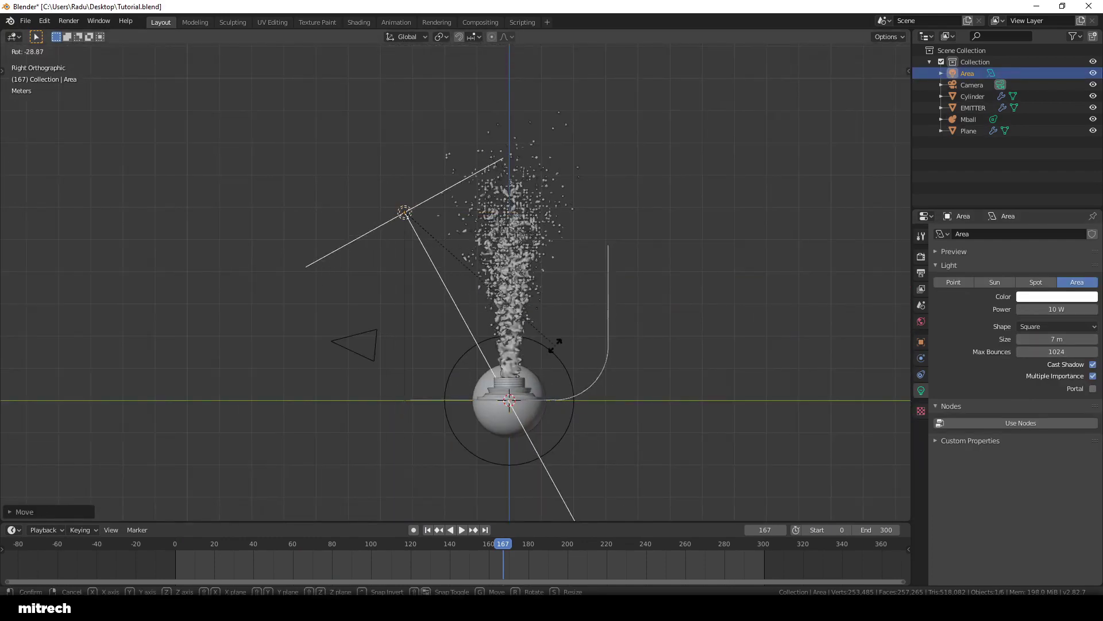
left_click(564, 345)
left_click(1059, 347)
key("KP_0")
- Preview rendered shading and set the area light to 800 W with a salmon-orange tint
key("z")
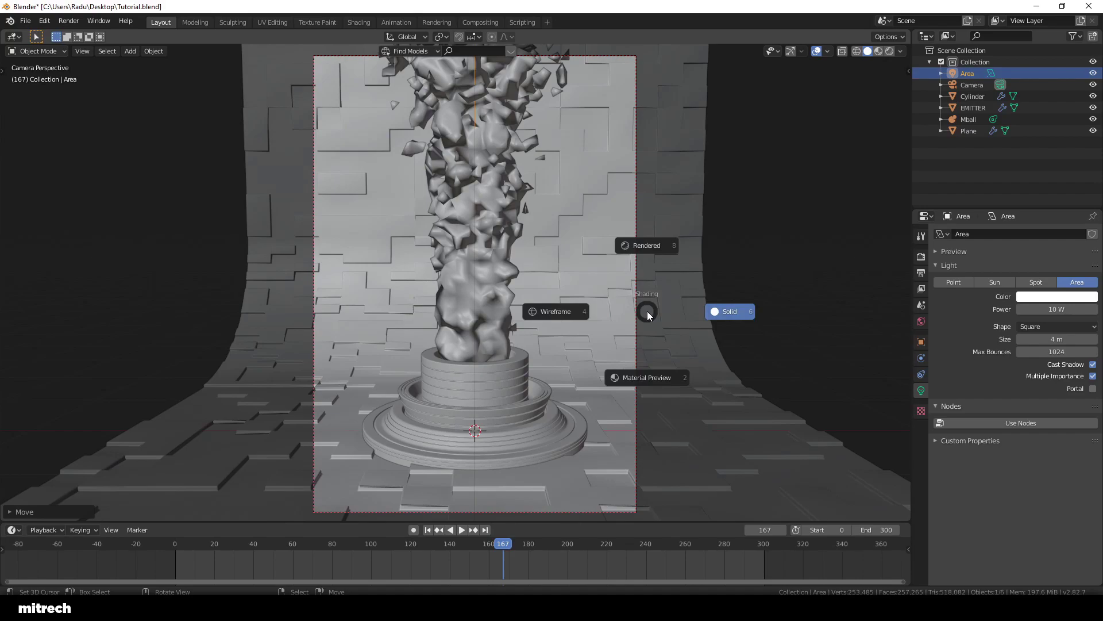
left_click(647, 310)
left_click(1050, 309)
type("800")
key("Return")
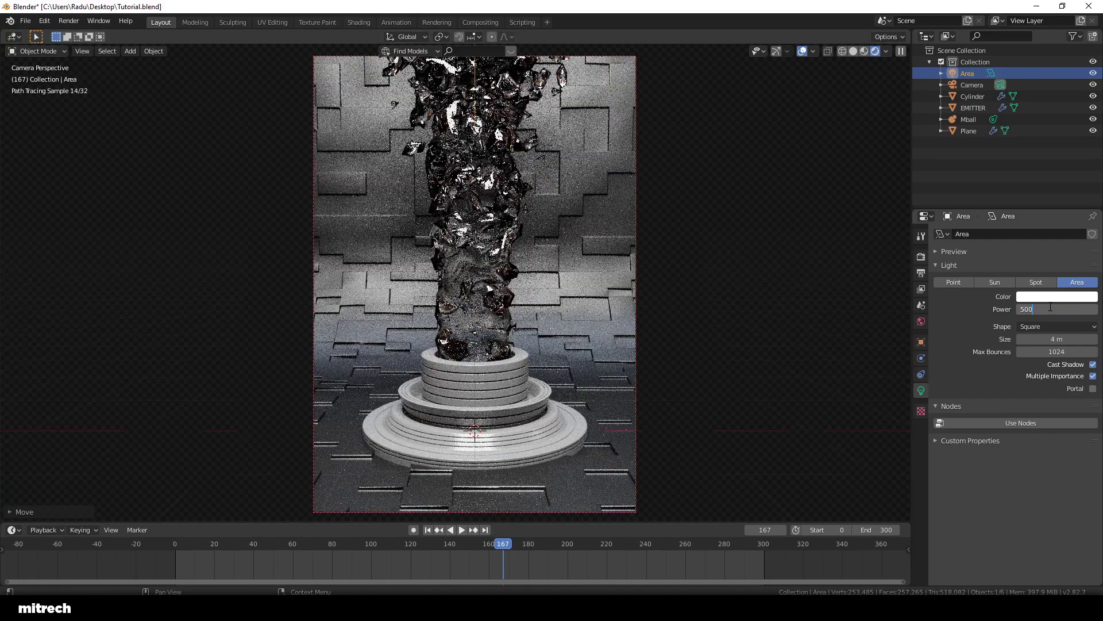
left_click(1037, 295)
left_click(1032, 203)
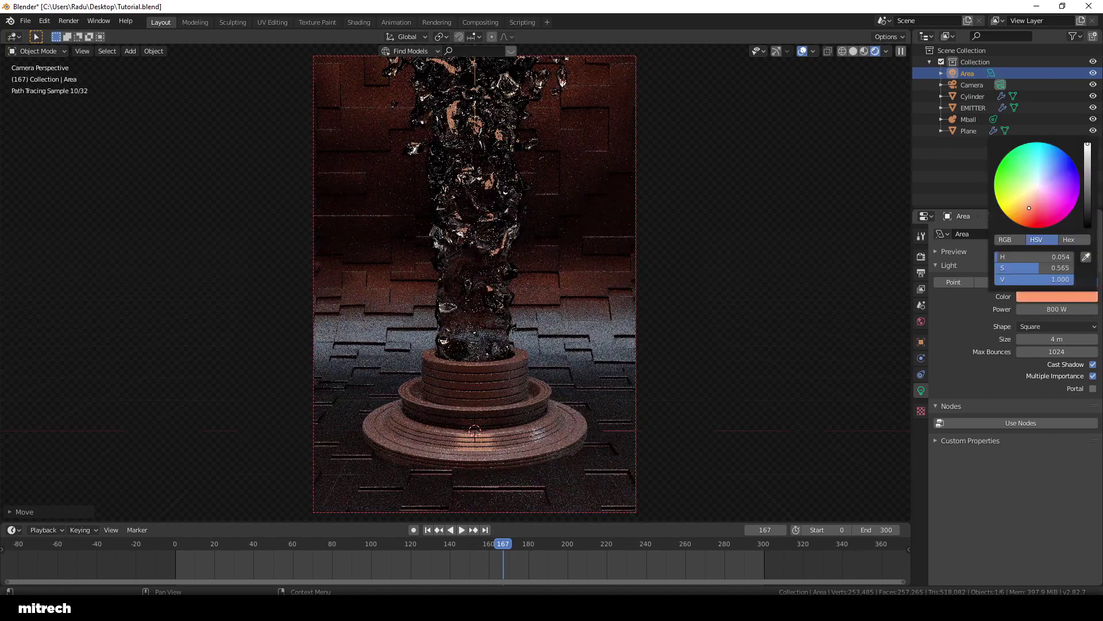
- Darken the base colour of the pipe base's Capsule material
left_click(588, 331)
left_click(922, 438)
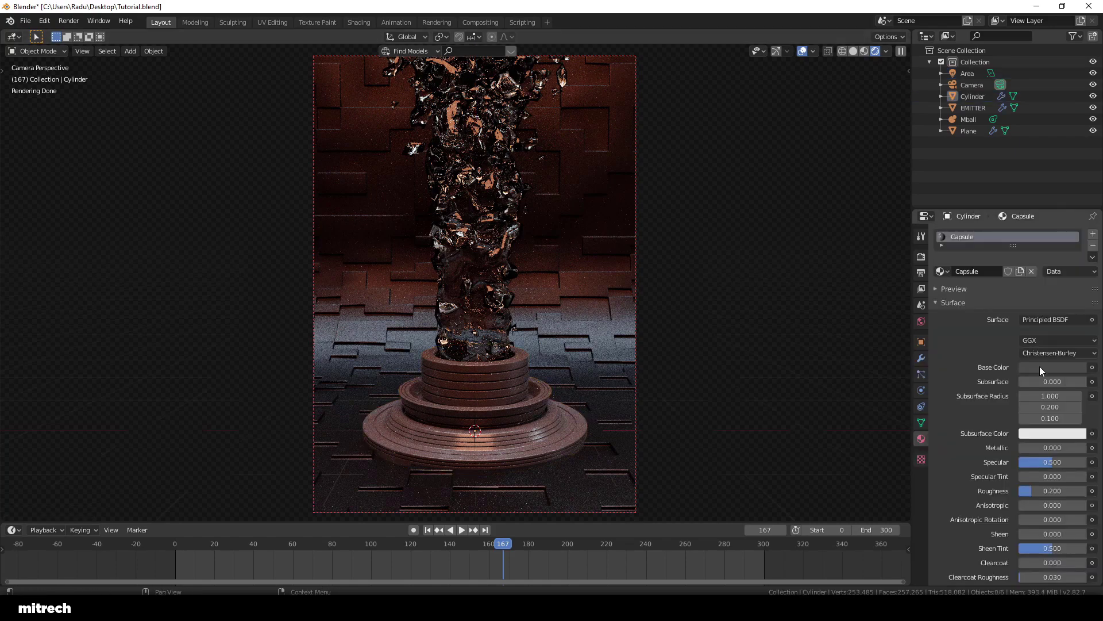
left_click(1052, 367)
left_click_drag(1086, 247, 1086, 298)
- Shrink the area light to a 5 m size
left_click(971, 75)
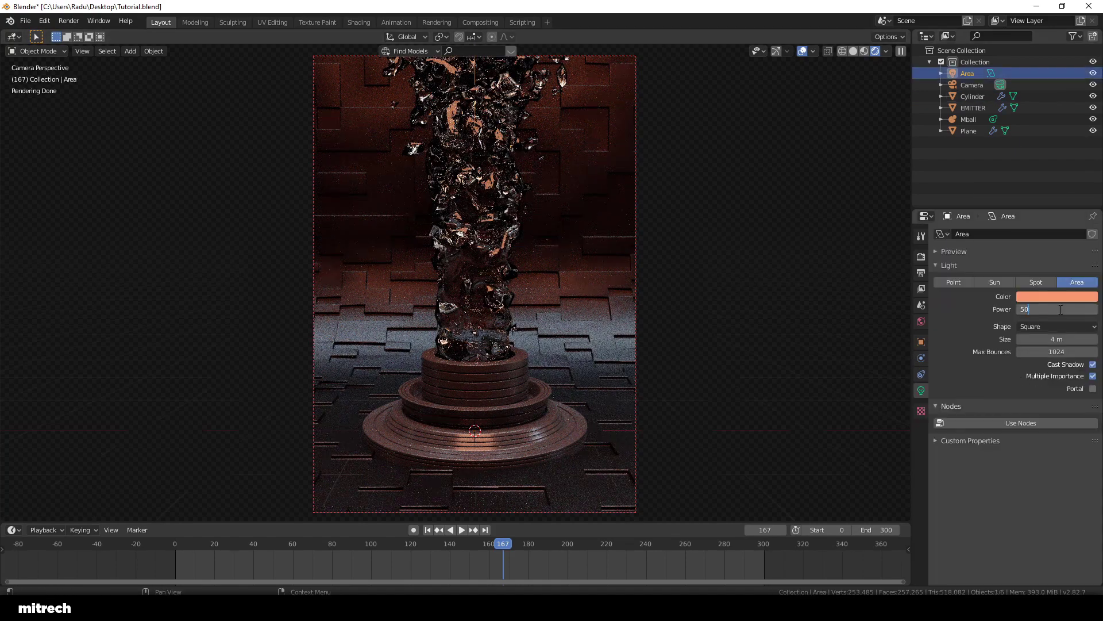
left_click_drag(1060, 340, 1057, 340)
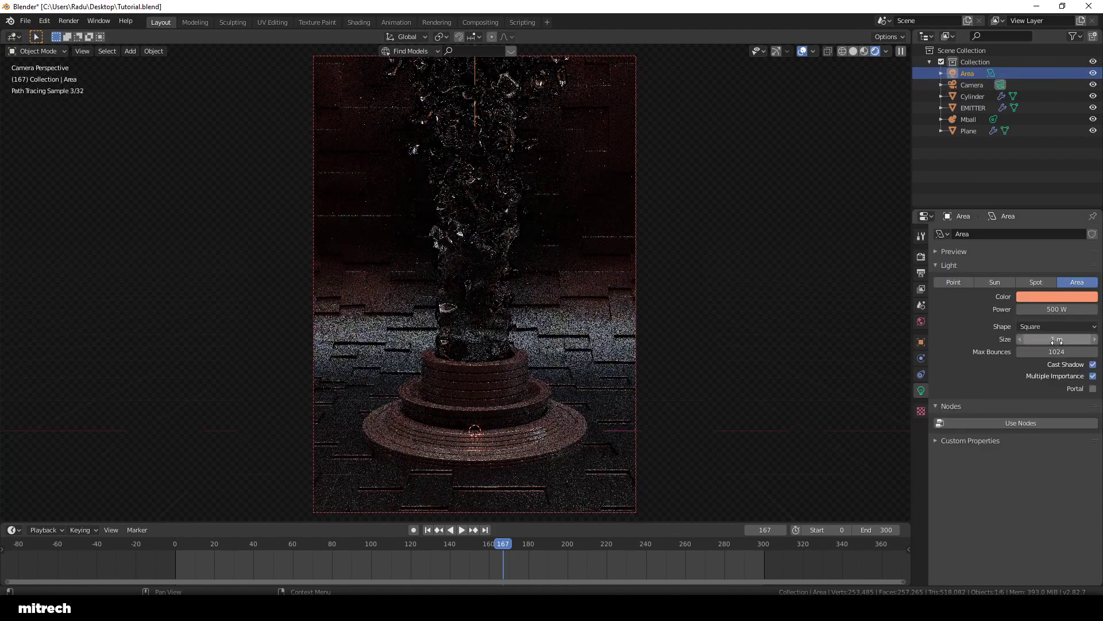
type("5")
key("Return")
- Scale up the backdrop plane and check the rendered camera view, then select the metaball
middle_click_drag(579, 293, 648, 299)
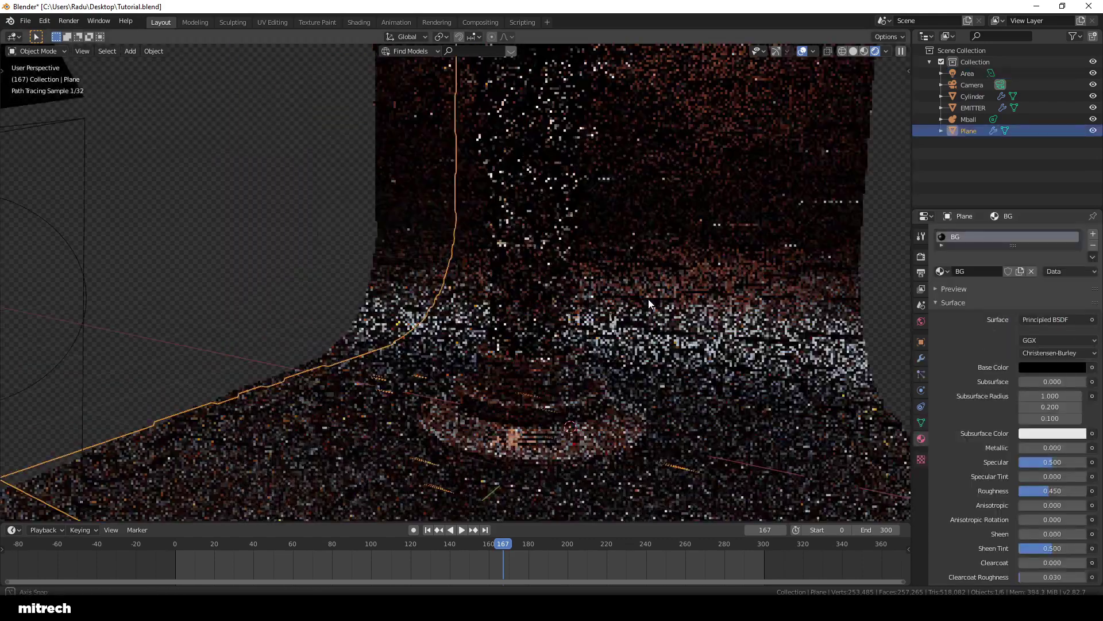
left_click(516, 319)
key("s")
left_click(678, 316)
key("KP_0")
key("alt+a")
key("z")
key("8")
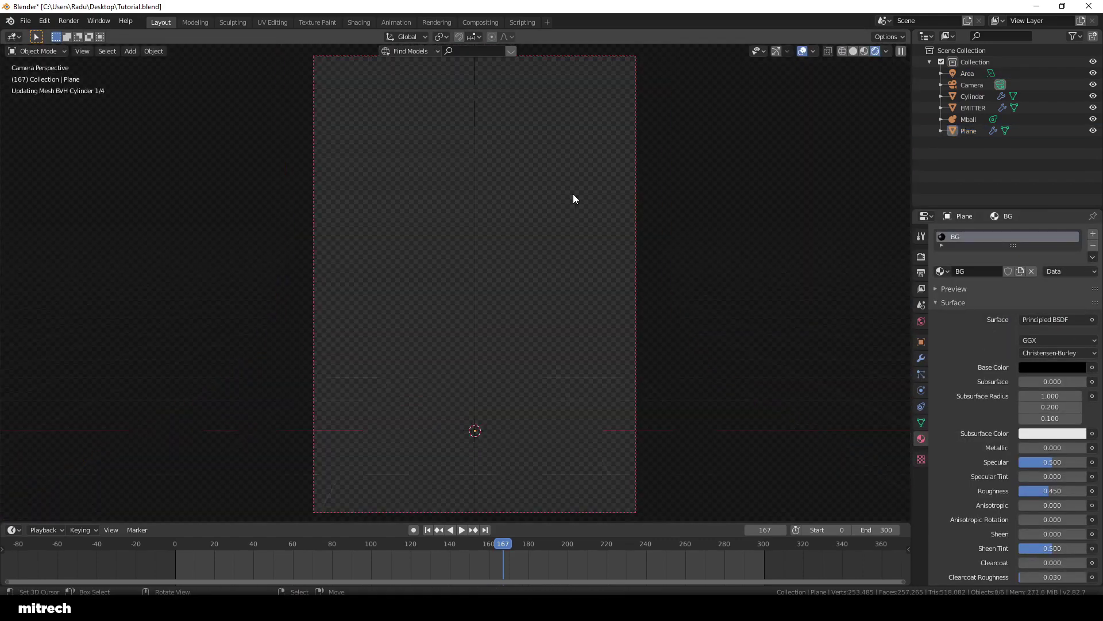
key("z")
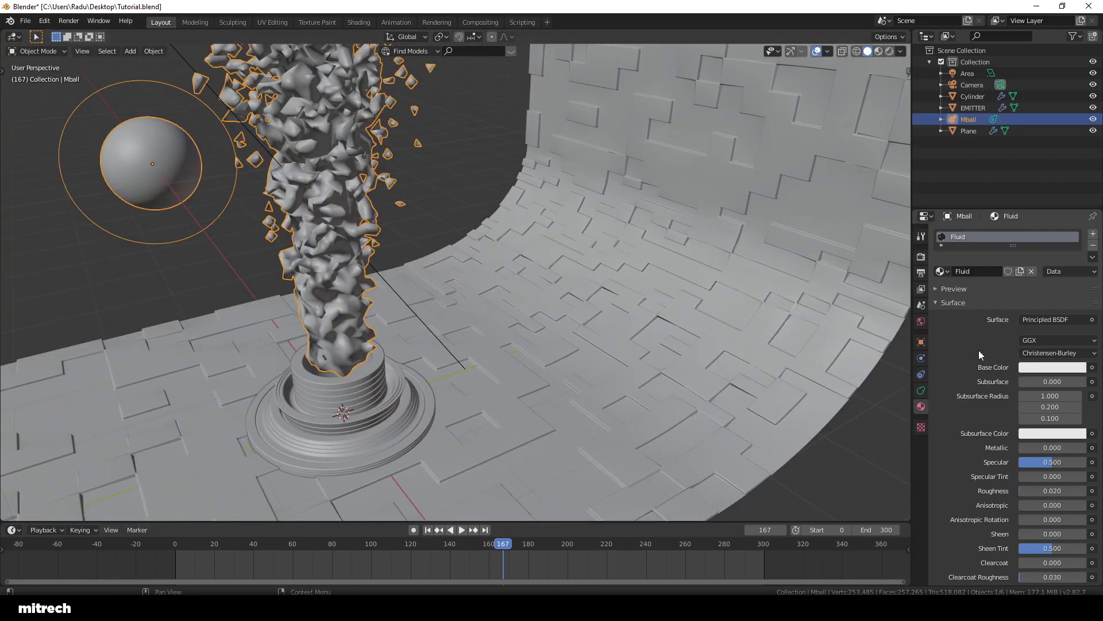
left_click(921, 390)
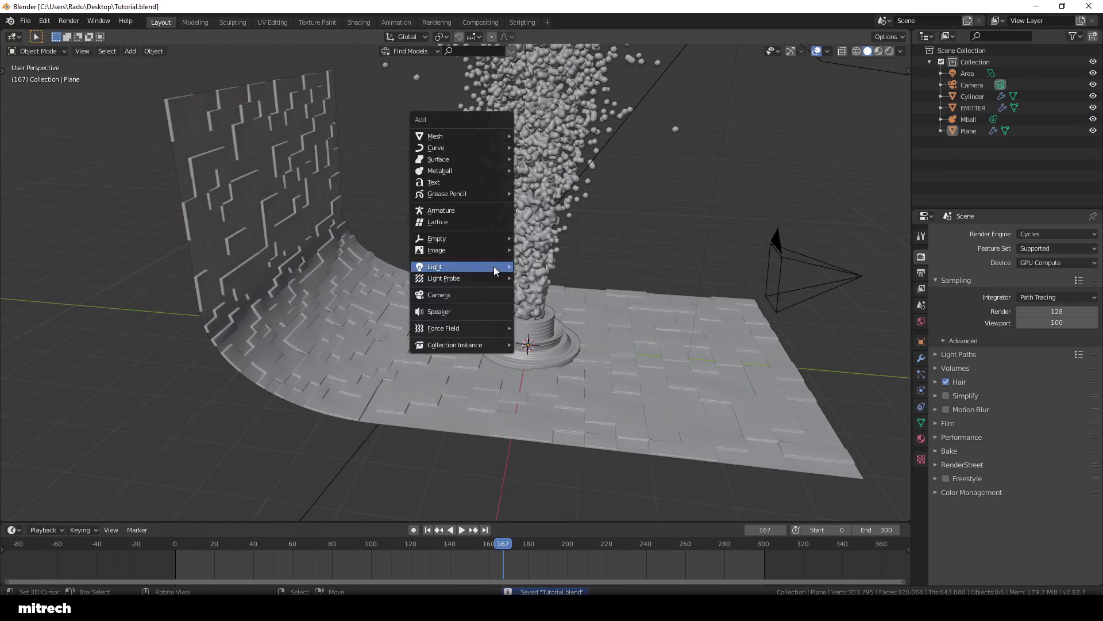
- Add a plane scaled 10x, move it vertically, and subdivide it into a grid
left_click(493, 266)
type("s10")
key("Return")
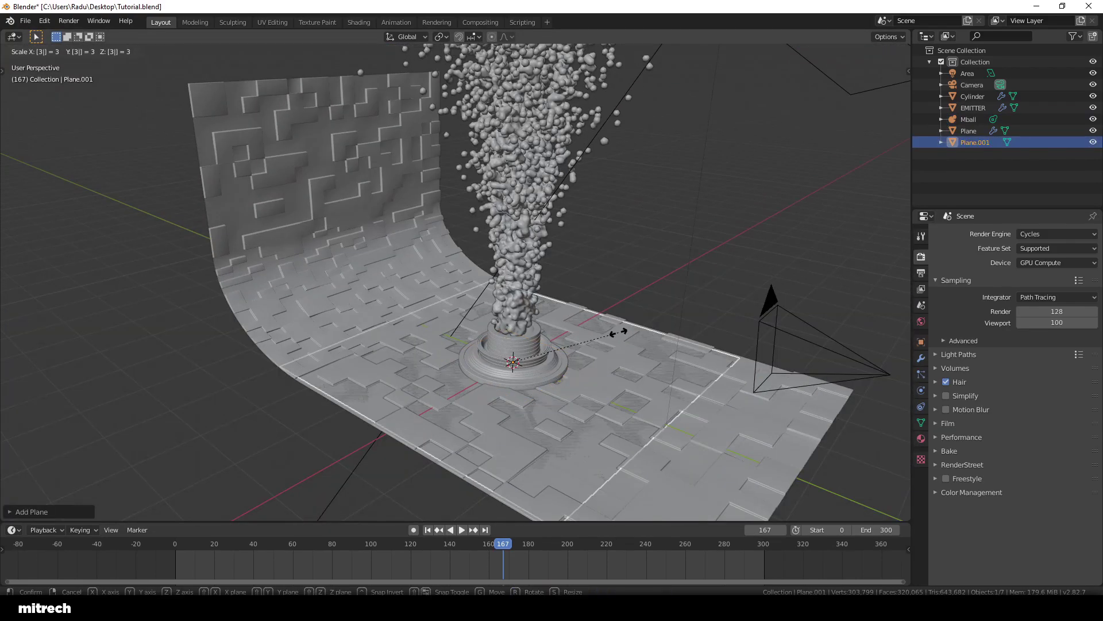
middle_click_drag(718, 367, 632, 283)
key("g")
key("z")
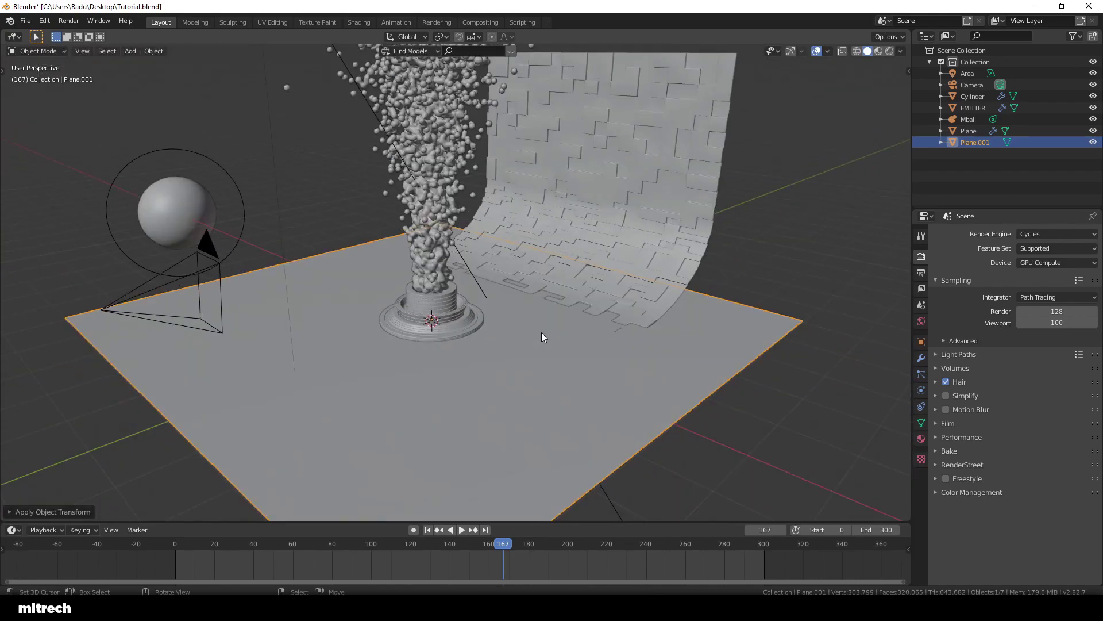
key("Tab")
right_click(546, 343)
left_click(547, 344)
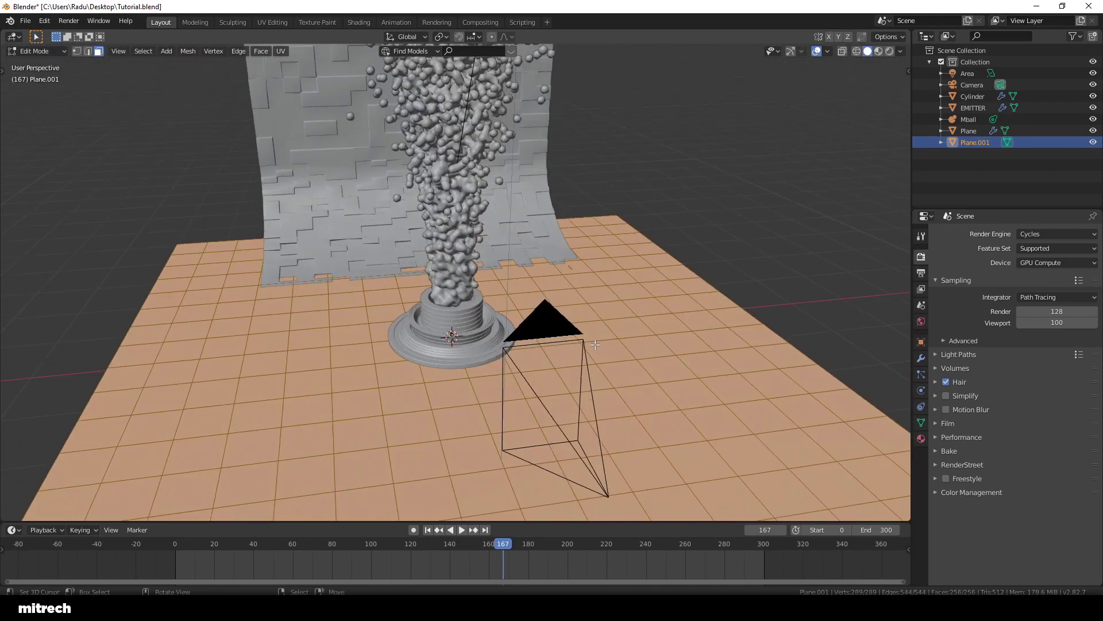
key("Tab")
- Give the grid a Wireframe modifier with 0.07 m thickness
left_click(921, 358)
left_click(991, 231)
left_click(846, 449)
key("KP_0")
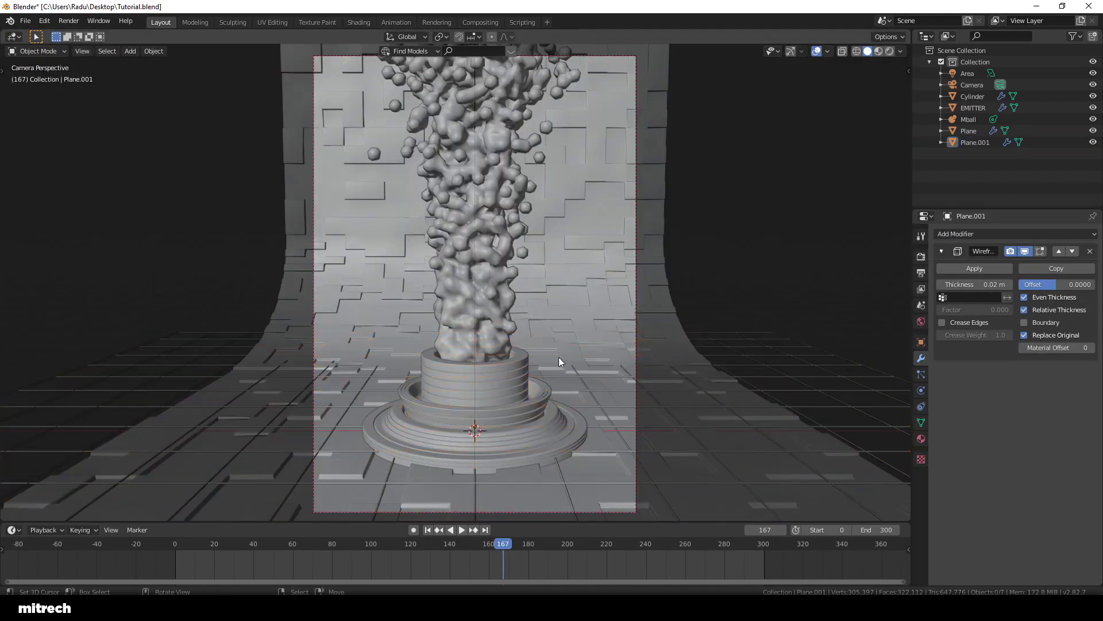
key("Left")
key("Left")
key("BackSpace")
type("7")
key("Return")
left_click(941, 251)
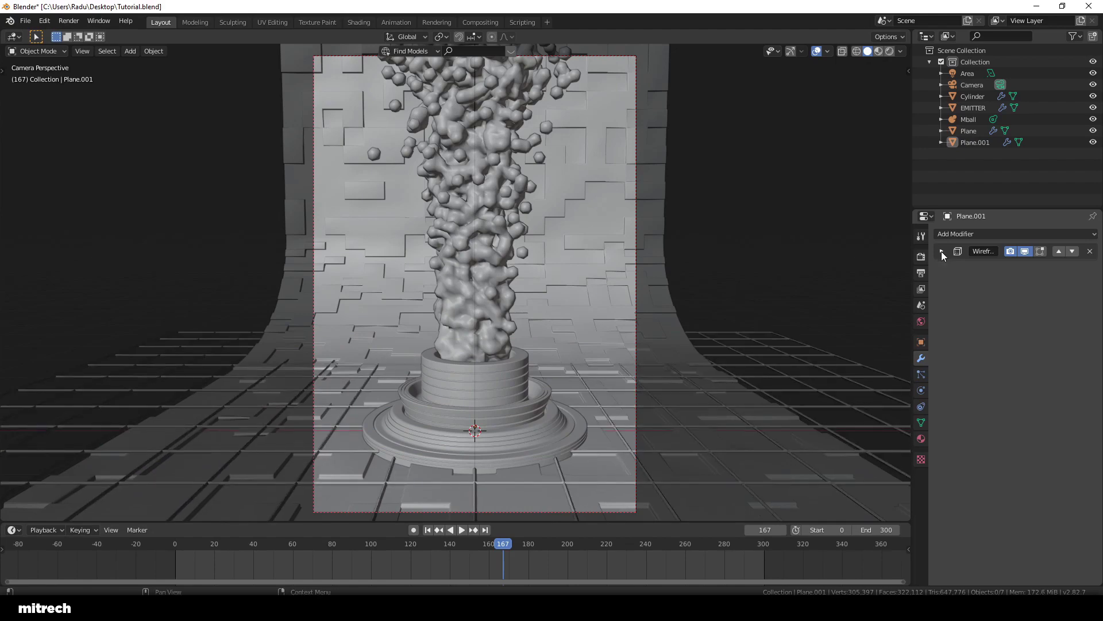
left_click(1025, 251)
- Add a Subdivision Surface modifier placed ahead of the Wireframe modifier
left_click(751, 384)
key("ctrl+1")
left_click(1060, 282)
left_click(941, 252)
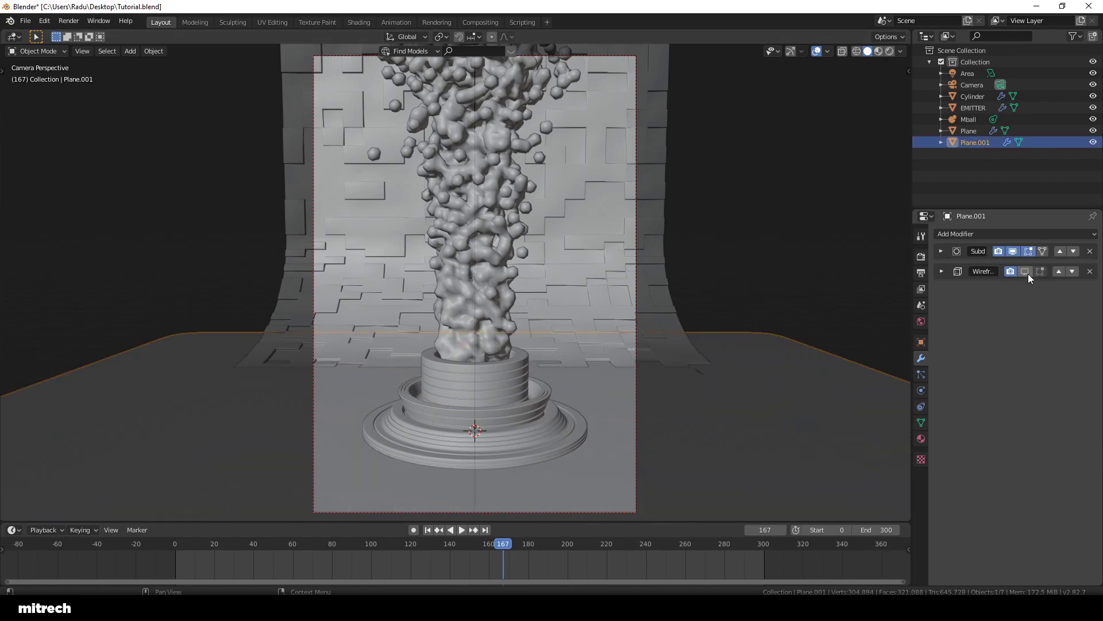
left_click(1025, 265)
- Save the file, raise viewport subdivisions to 2, and preview the grid rendered
key("alt+a")
key("ctrl+s")
left_click(941, 251)
left_click(1010, 320)
key("z")
left_click(599, 328)
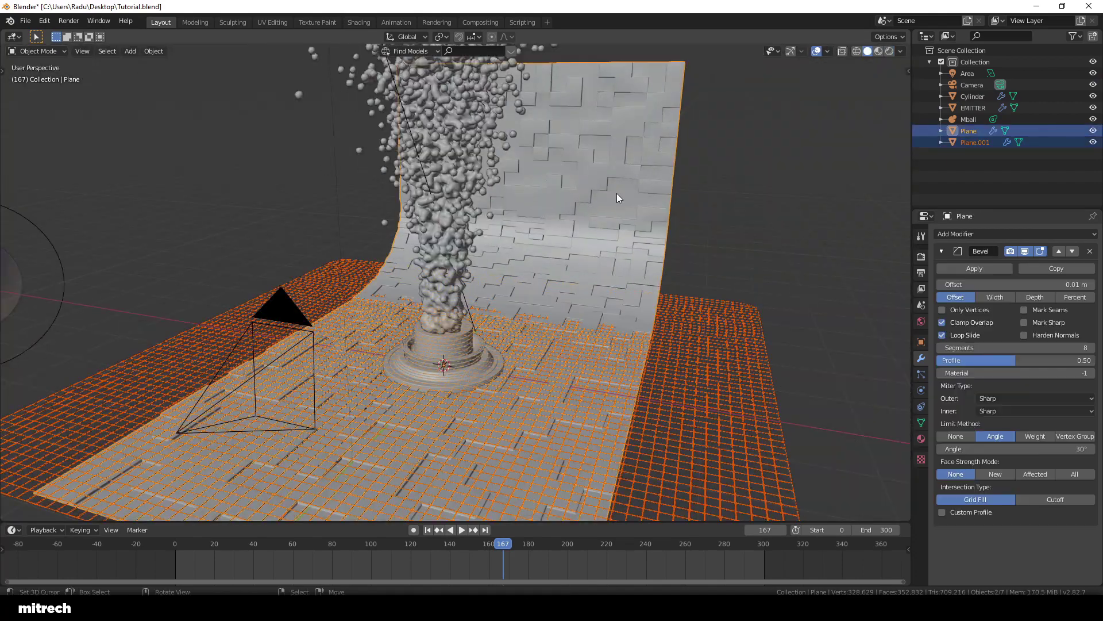
- Select the backdrop plane and floor grid, check the rendered camera view, and save
left_click(715, 334)
left_click(556, 251)
key("KP_0")
key("z")
left_click(637, 313)
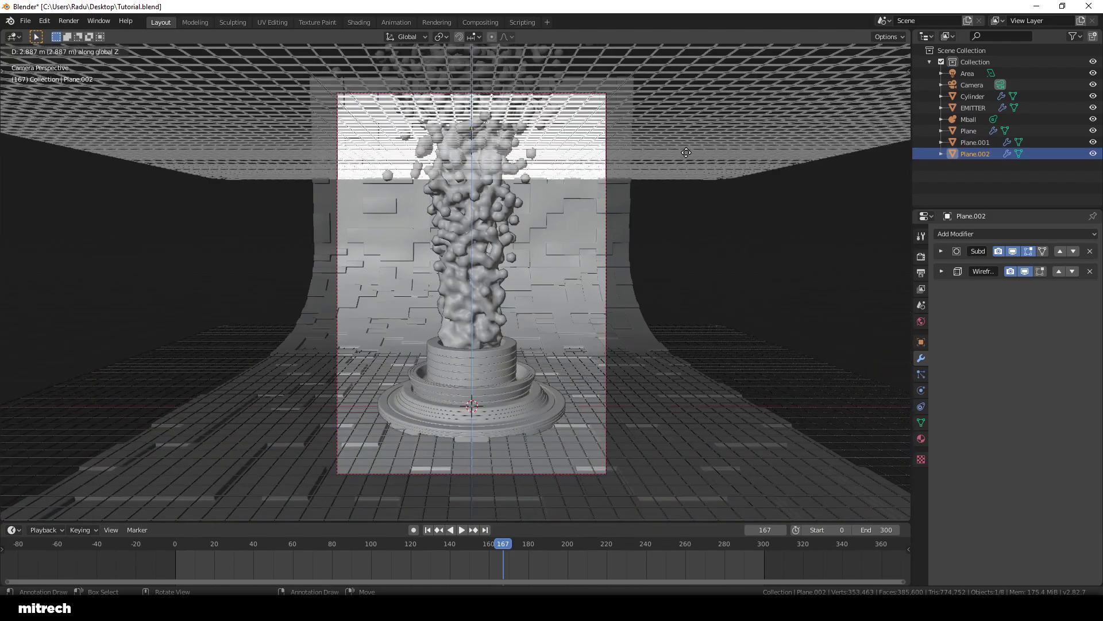
key("ctrl+s")
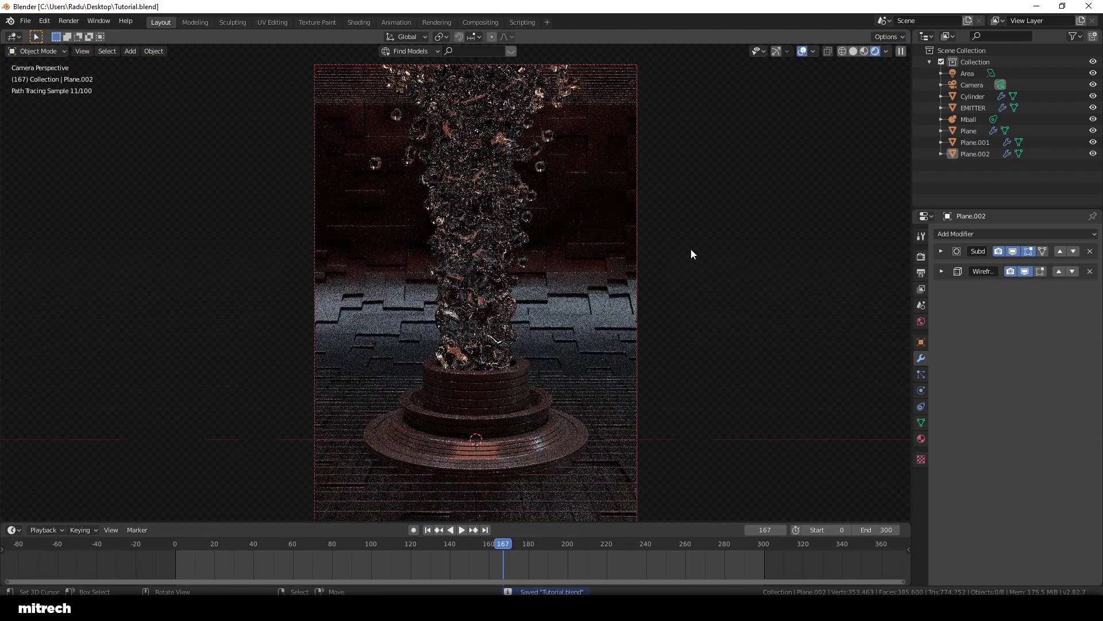
- Add a cube and render its hair particles as object instances
key("shift+a")
mouse_move(353, 271)
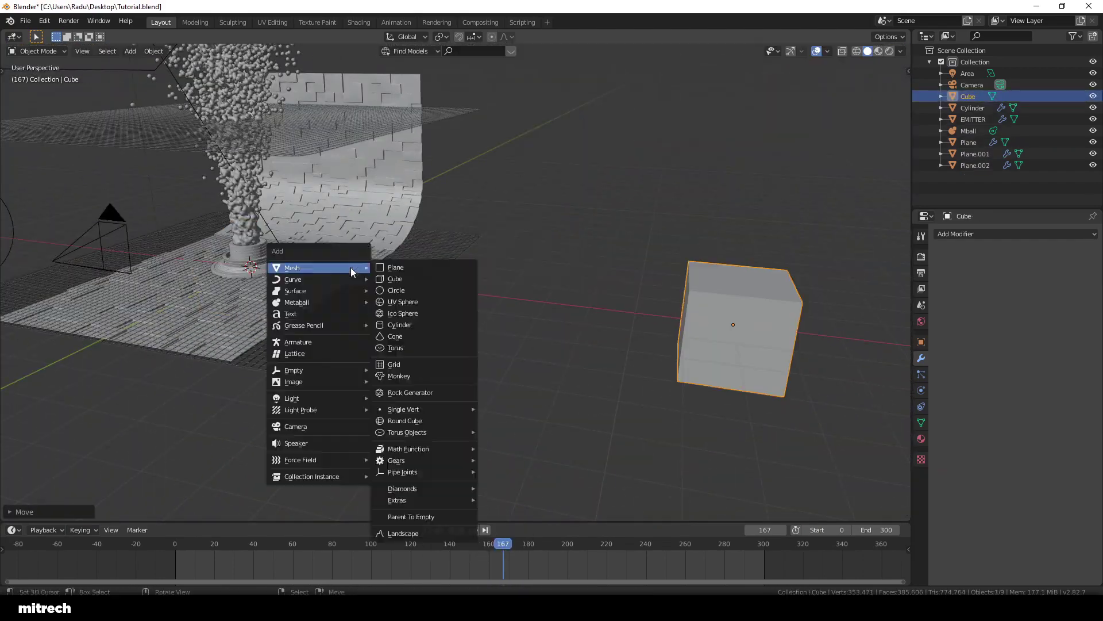
left_click(395, 278)
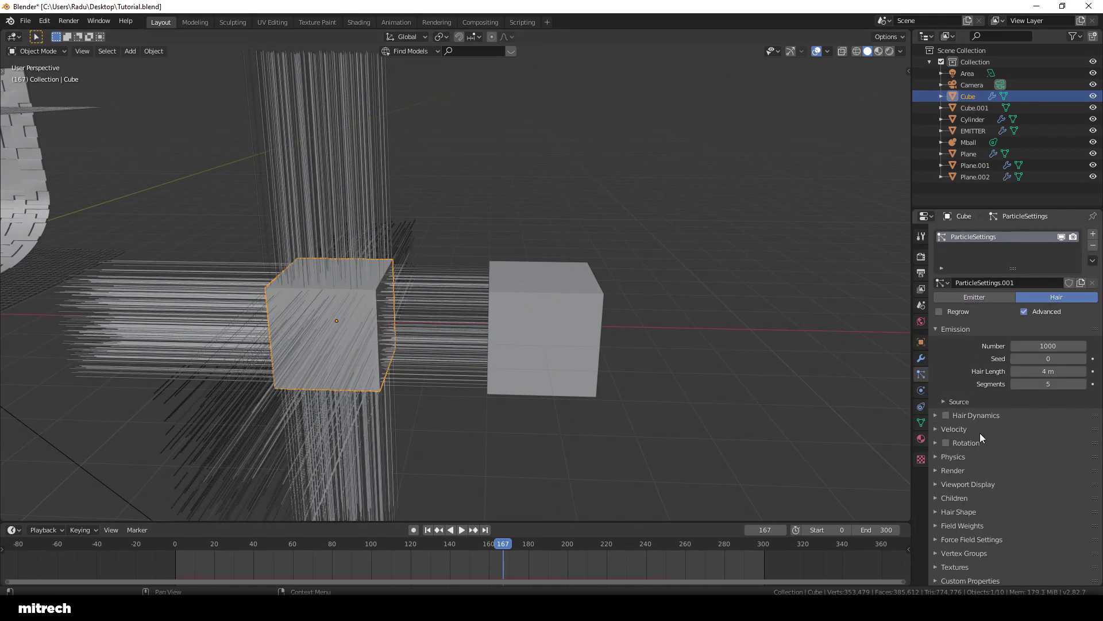
left_click(953, 470)
left_click(1042, 487)
left_click(1035, 511)
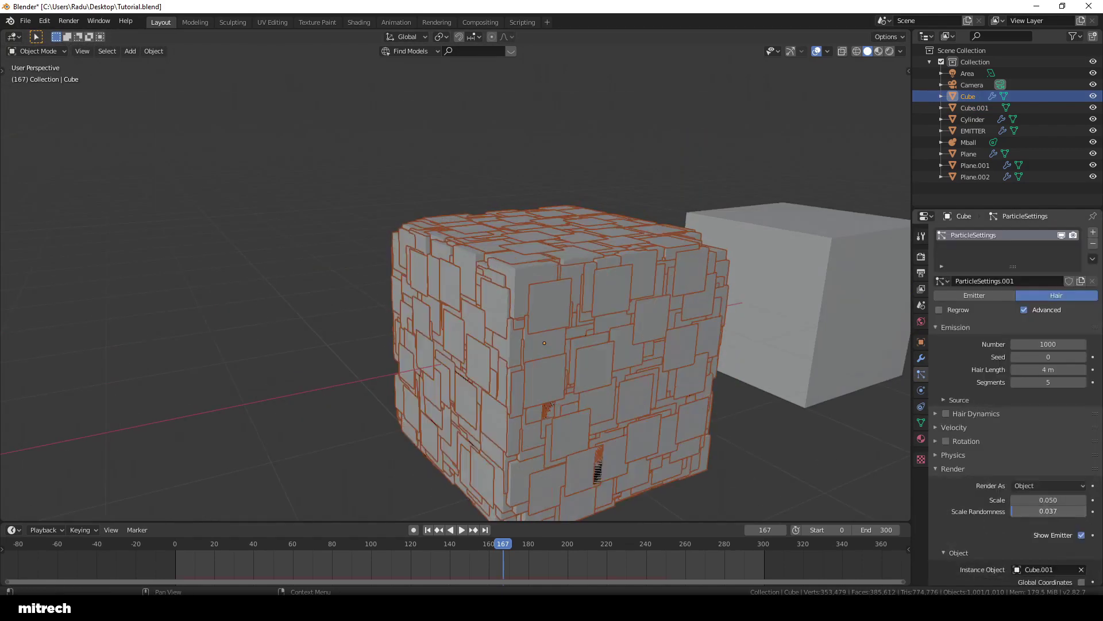
- In solid shading, remove the particle system and join the small cubes into one object with applied transforms
key("z")
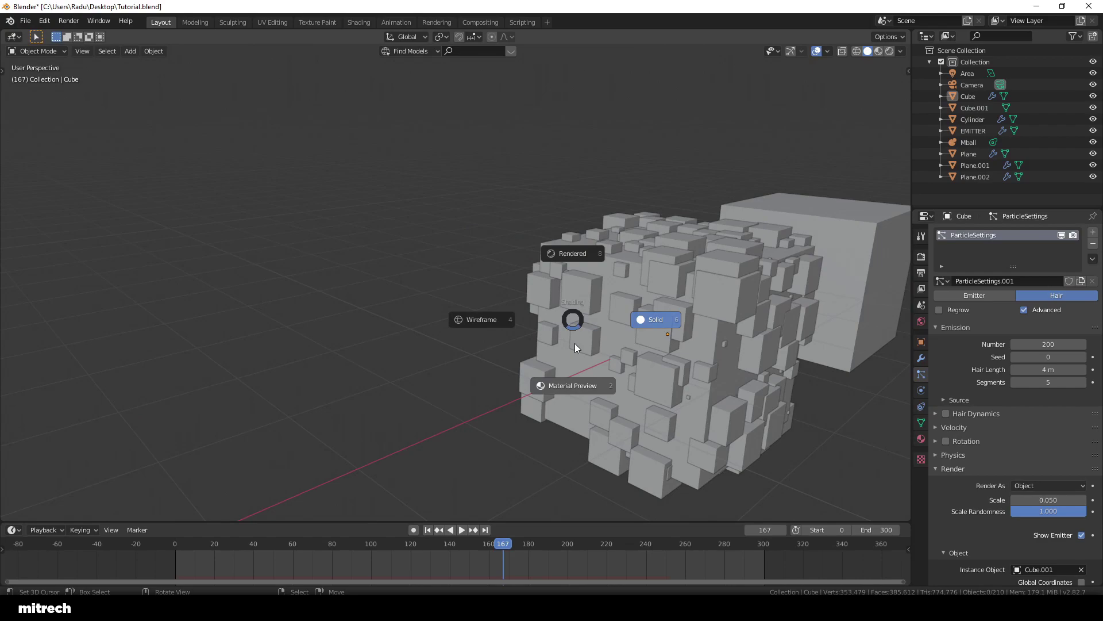
left_click(576, 348)
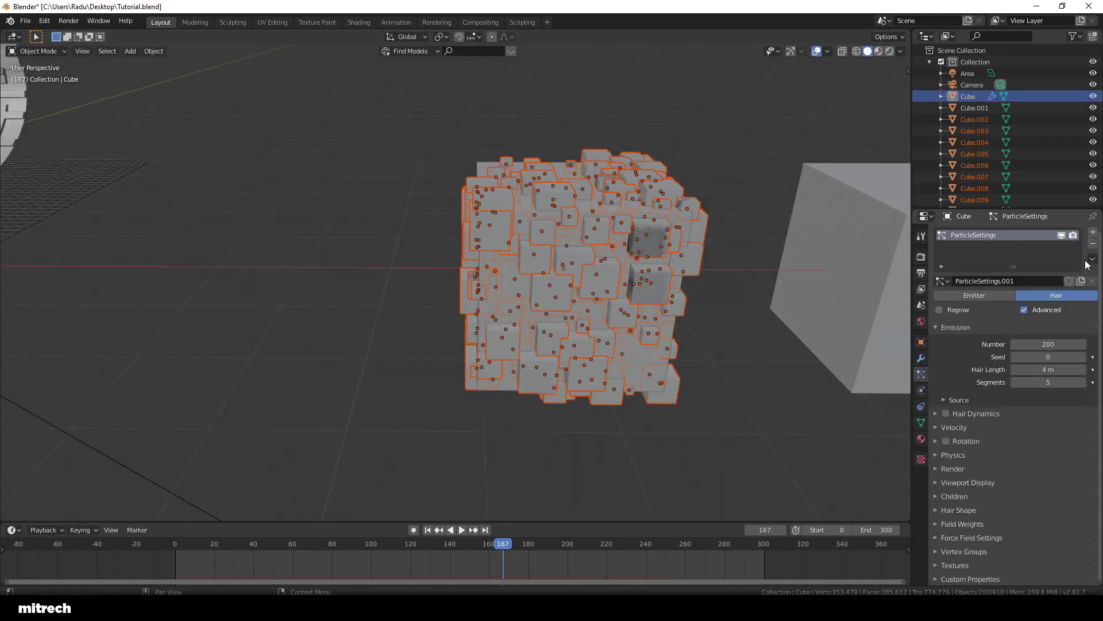
left_click(1093, 243)
left_click_drag(364, 74, 725, 454)
key("ctrl+a")
left_click(729, 430)
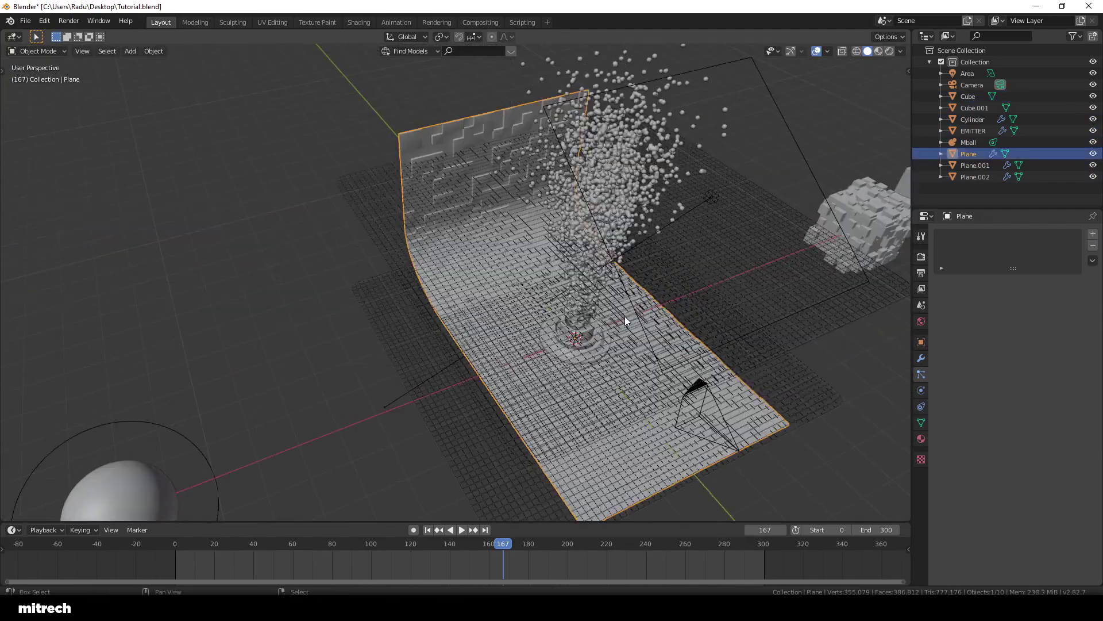
- Isolate the backdrop plane and add a particle system to it
key("shift+h")
left_click(1093, 245)
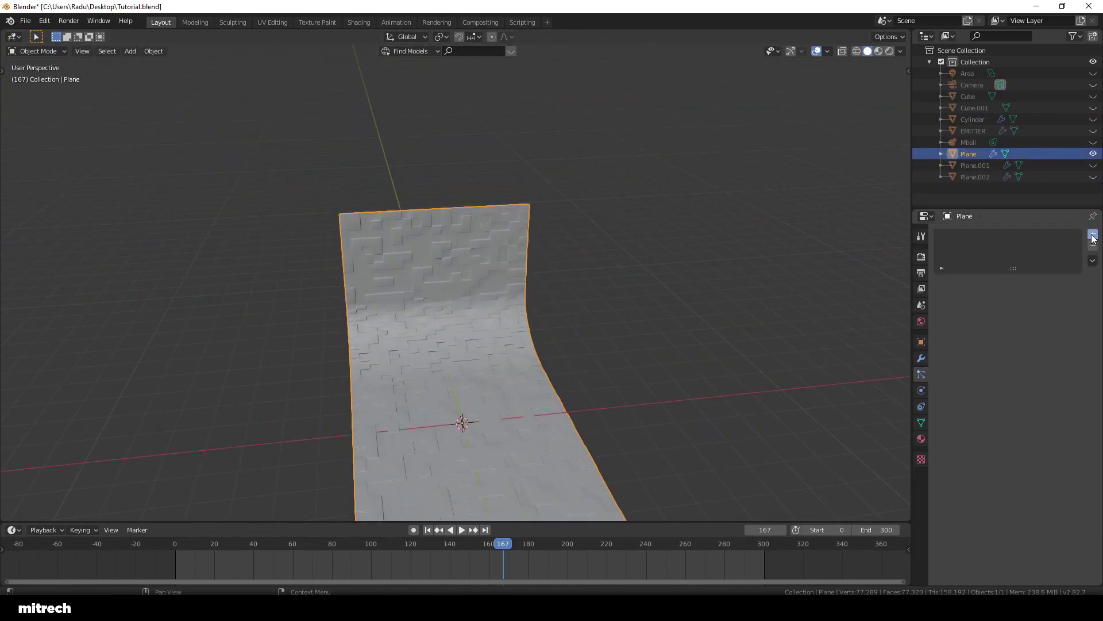
left_click(1093, 237)
scroll(637, 350, "up", 6)
left_click(921, 358)
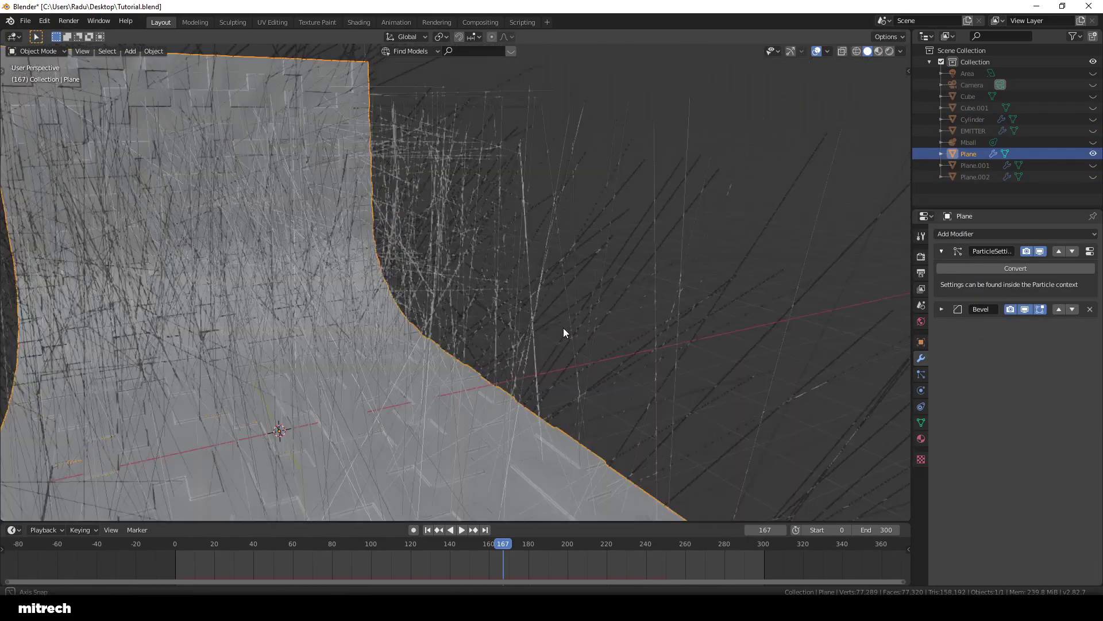
scroll(563, 332, "down", 4)
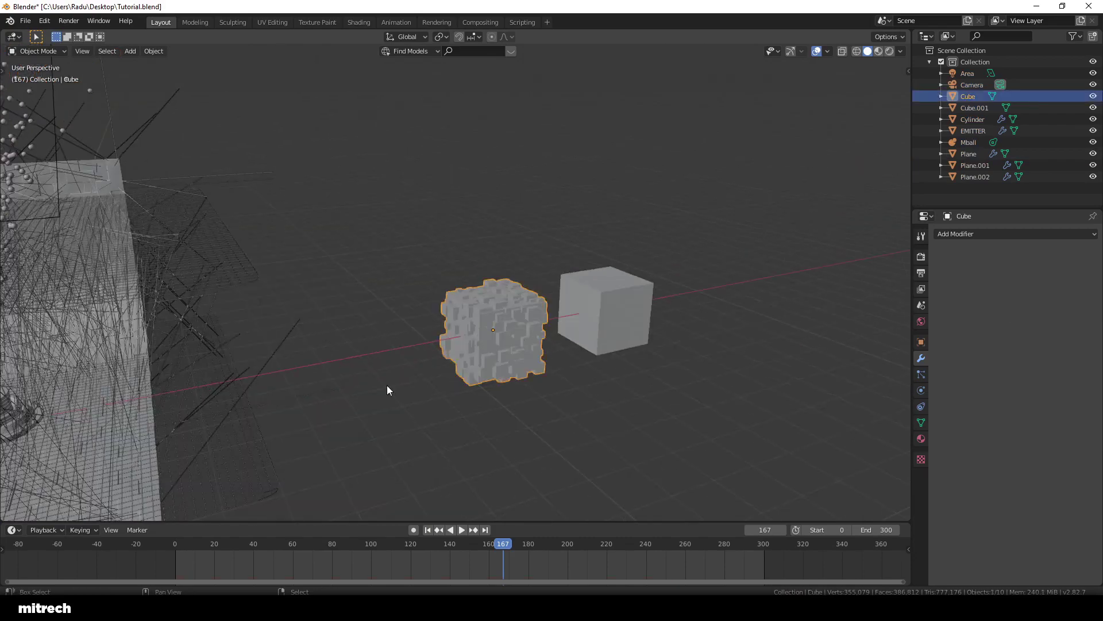
middle_click_drag(386, 387, 694, 225)
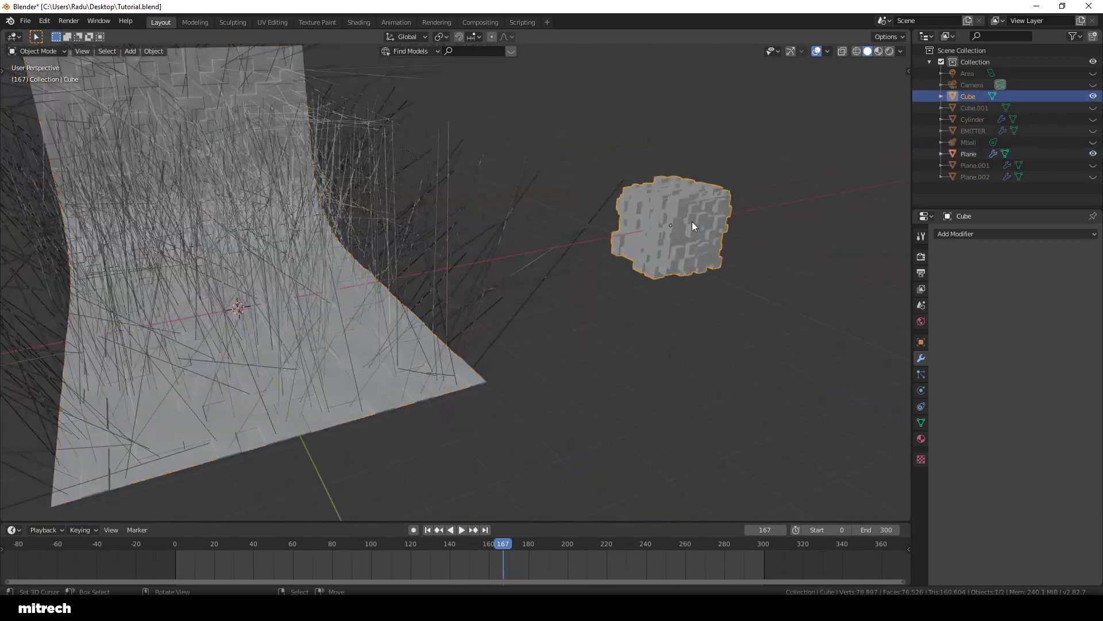
left_click(390, 333)
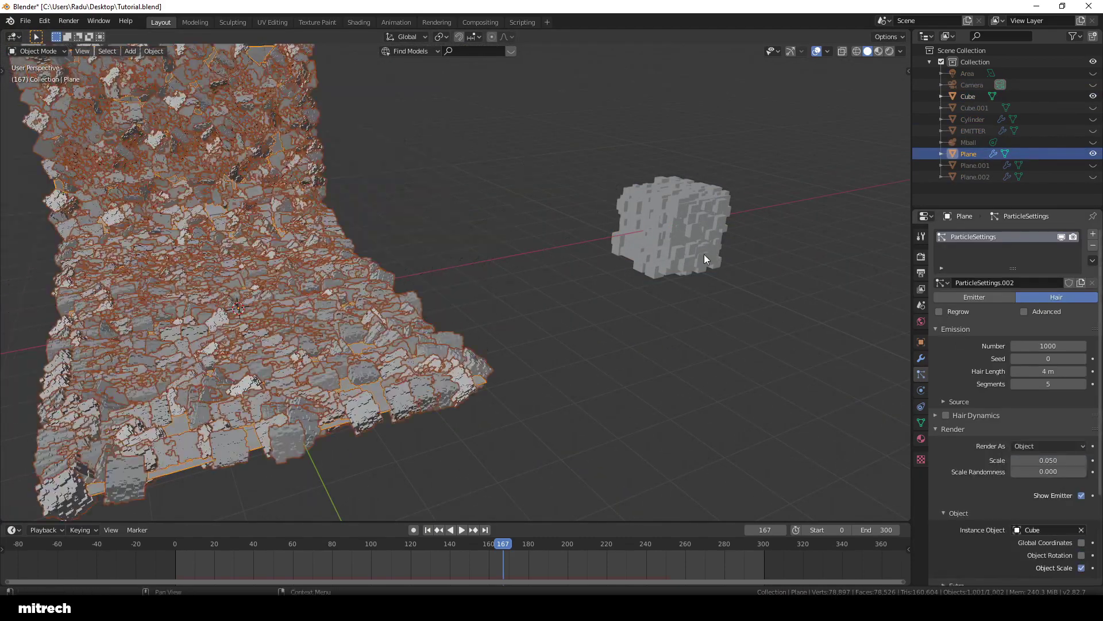
- Adjust particle scale, darken the cubes' base colour, and test roughness and metallic, resetting metallic to zero
double_click(1045, 459)
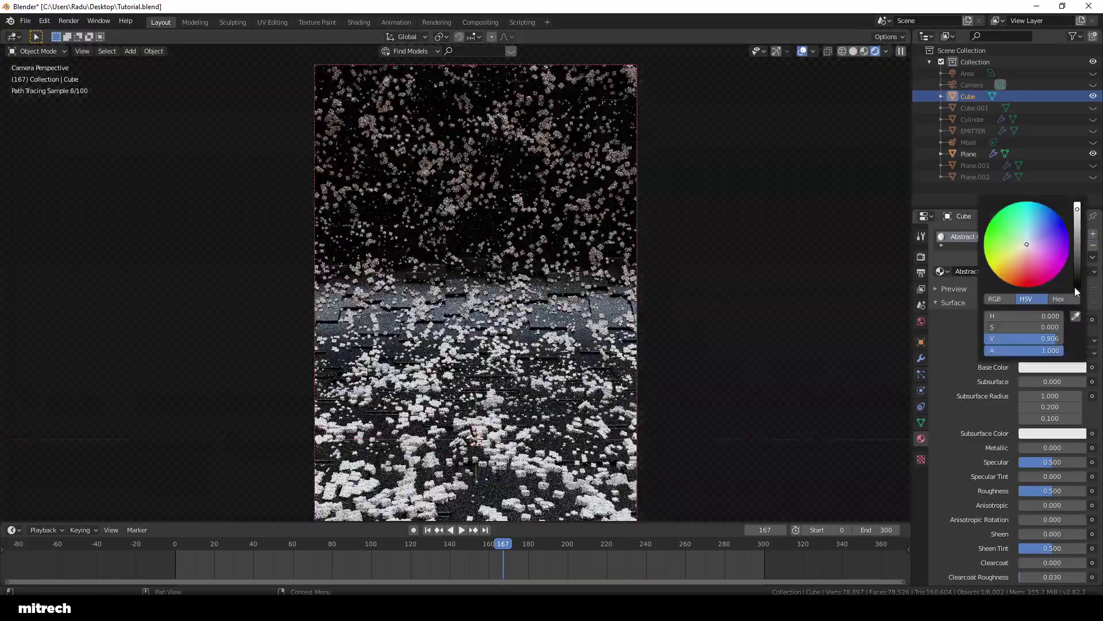
left_click_drag(1077, 218, 1077, 277)
double_click(1050, 490)
type("1")
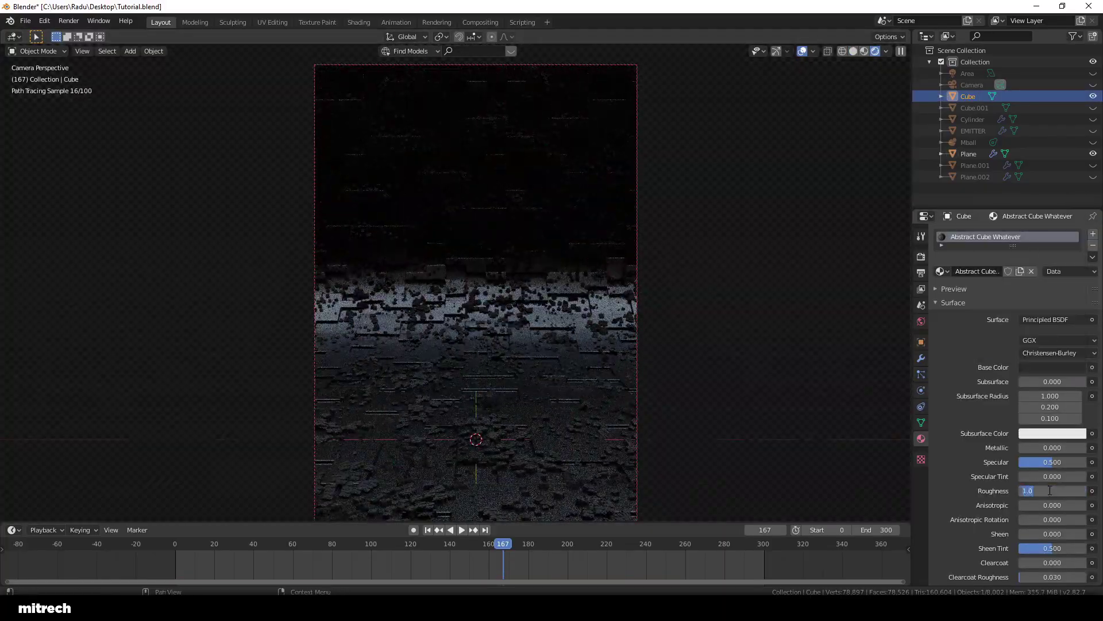
left_click_drag(1034, 448, 1088, 451)
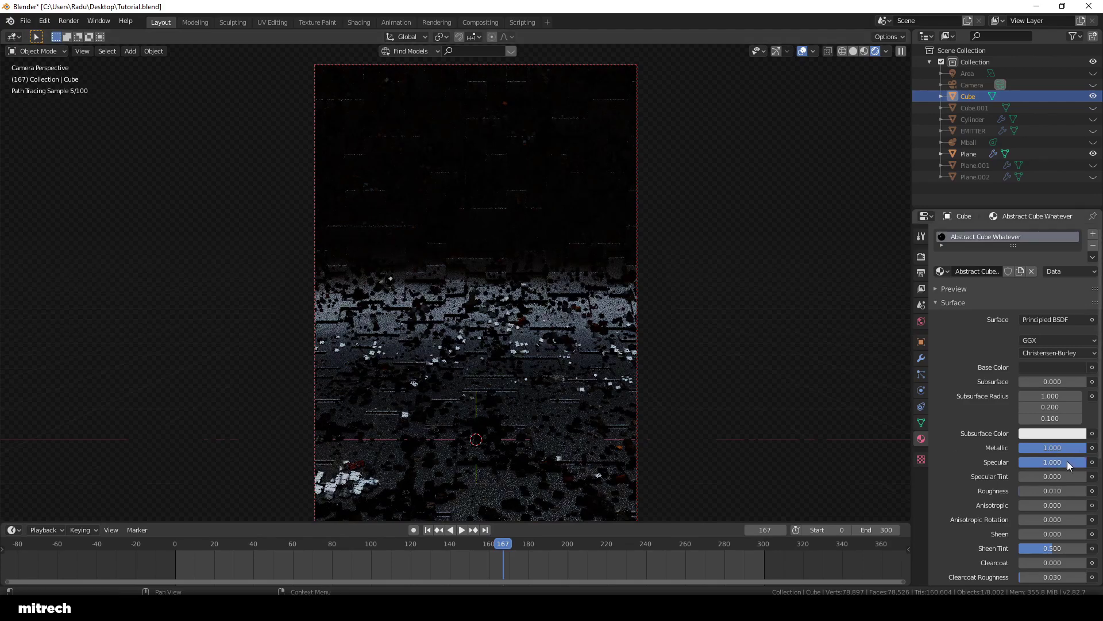
key("BackSpace")
scroll(1011, 403, "down", 2)
key("BackSpace")
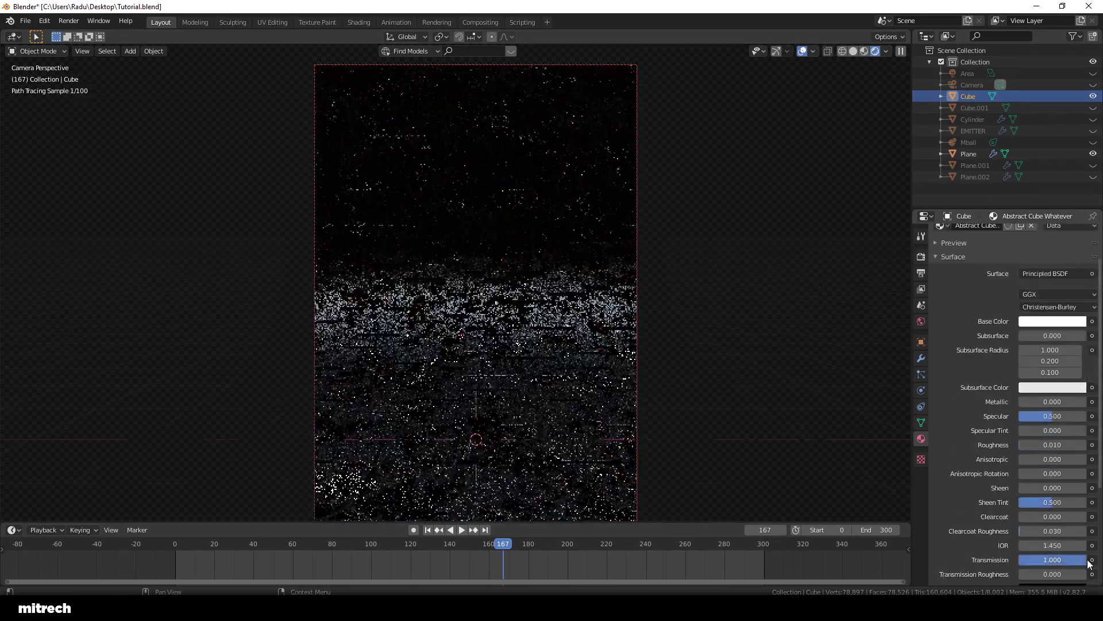
- Deepen the cube material's base colour to dark red and set roughness to 0.5
left_click(1052, 321)
left_click_drag(1078, 225, 1078, 270)
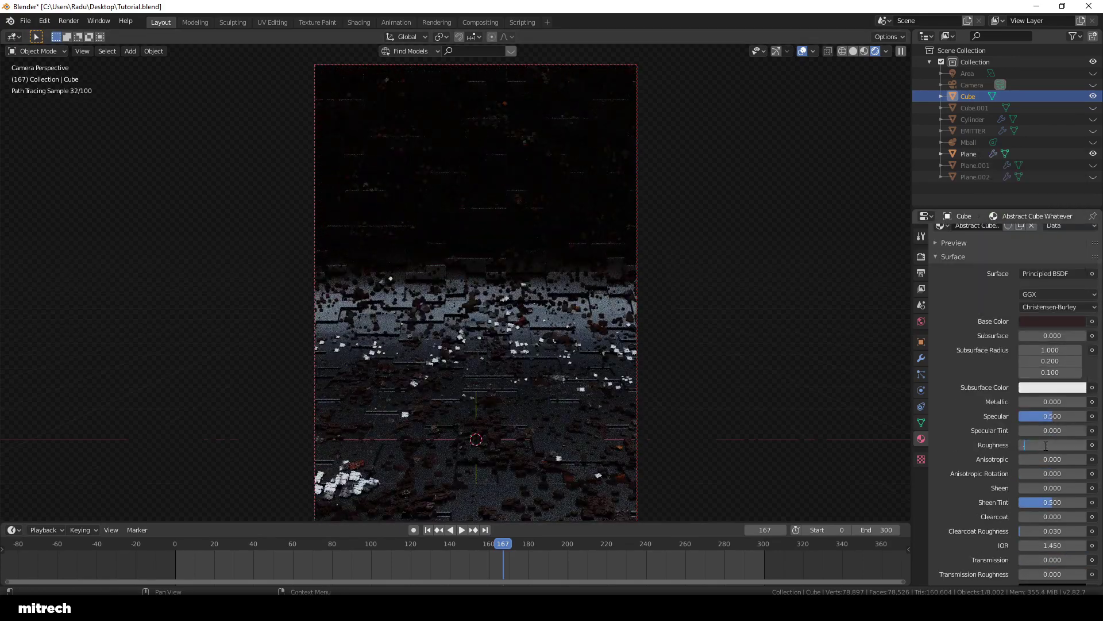
type("0.5")
key("Return")
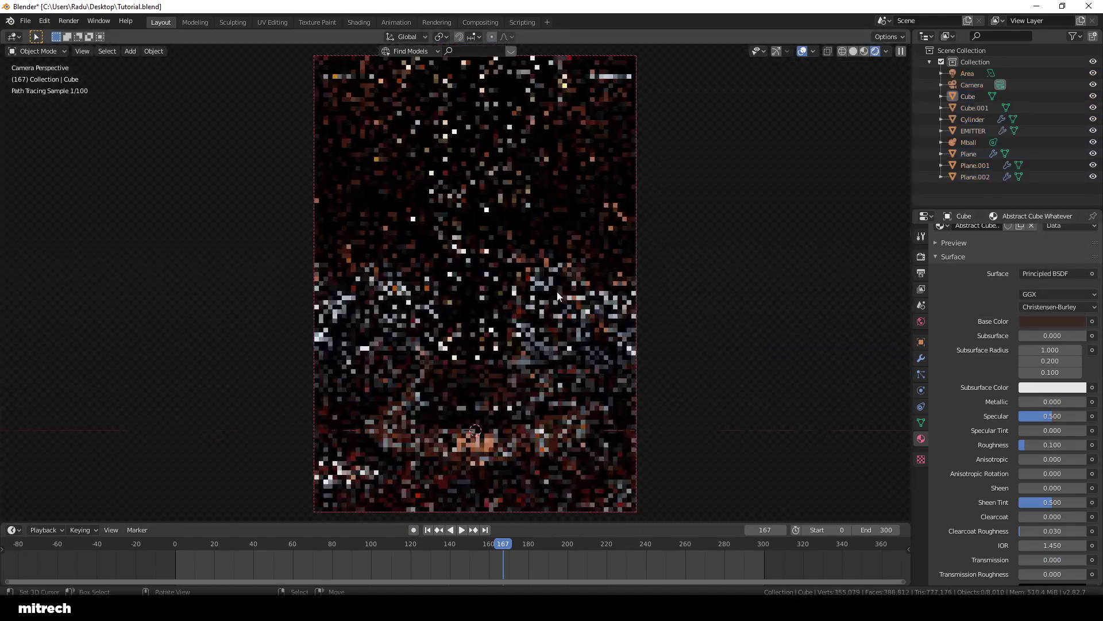
- Raise the world lighting strength to 1.3
left_click(921, 321)
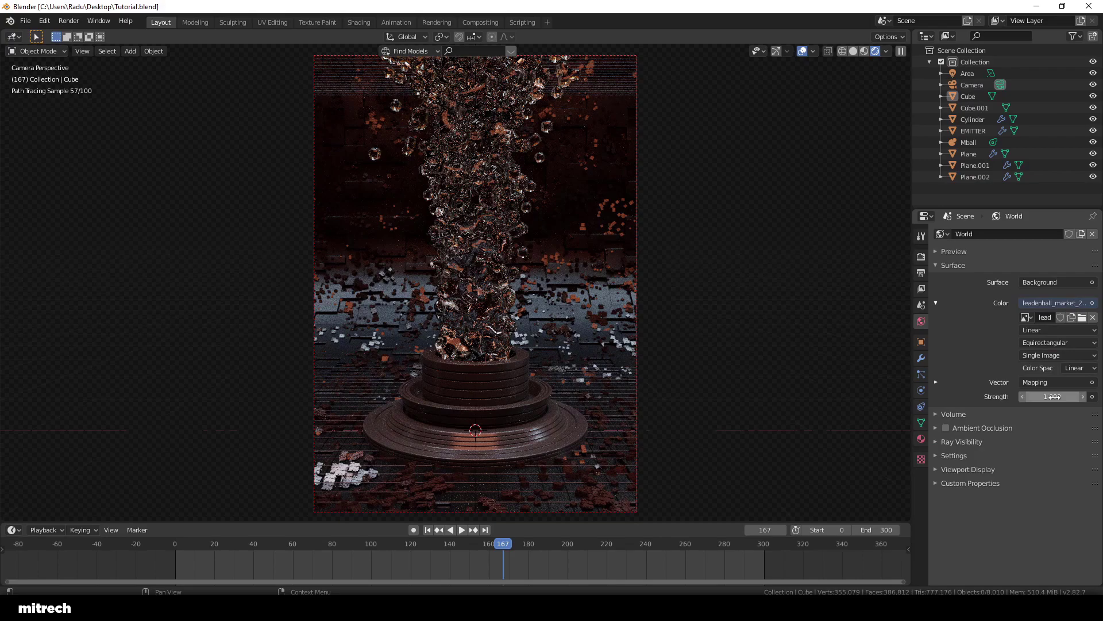
type(".3")
key("Return")
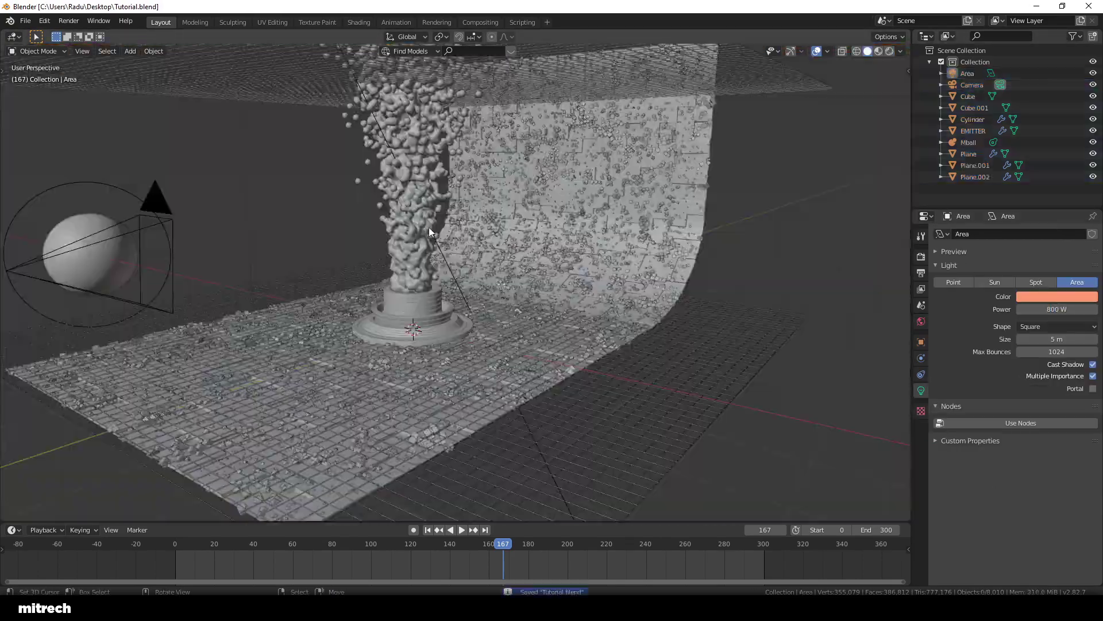
- Add a cylinder, slim its width, lay it on its side and apply rotation and scale
key("shift+a")
left_click(528, 297)
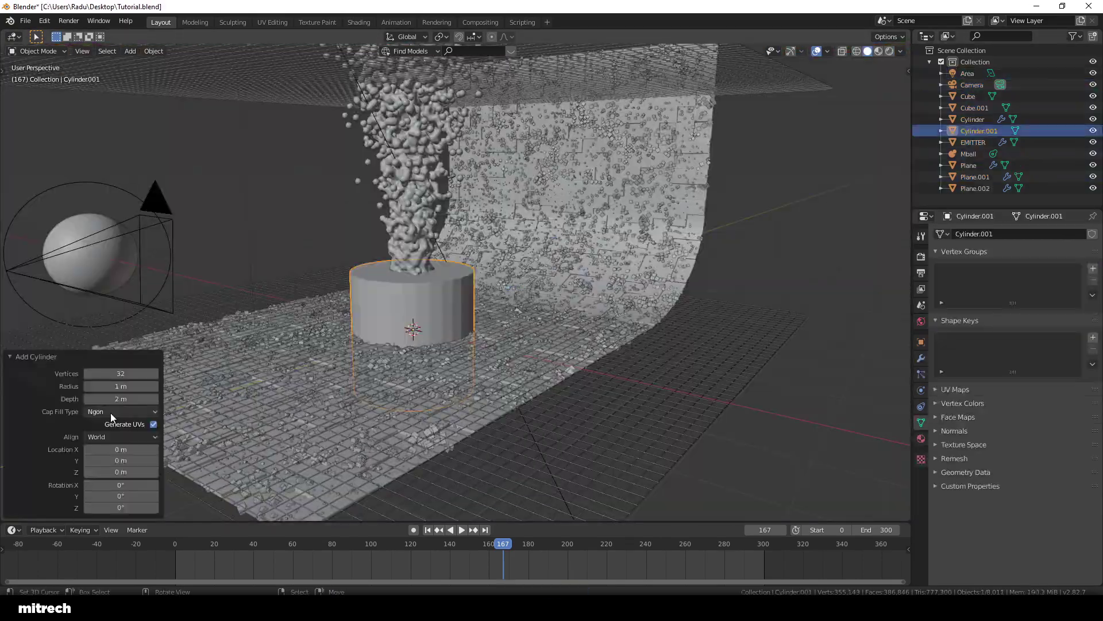
key("s")
key("shift+z")
key("Return")
key("ctrl+a")
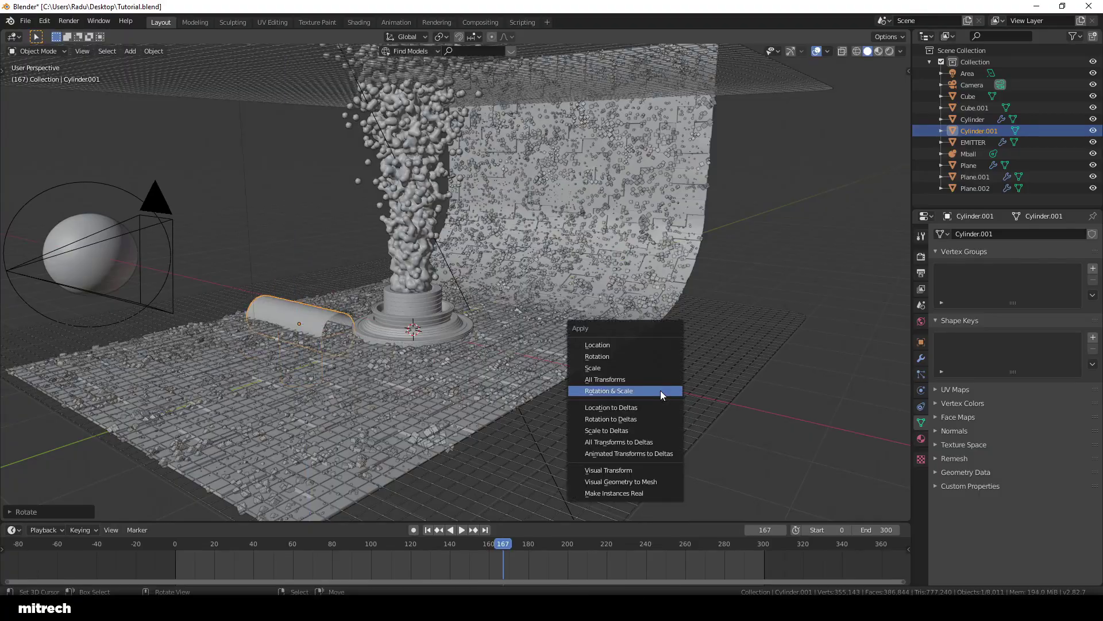
left_click(660, 405)
key("KP_Decimal")
key("s")
left_click(471, 310)
- Move the thin pipe along X so it crosses in front of the stream
scroll(471, 311, "down", 3)
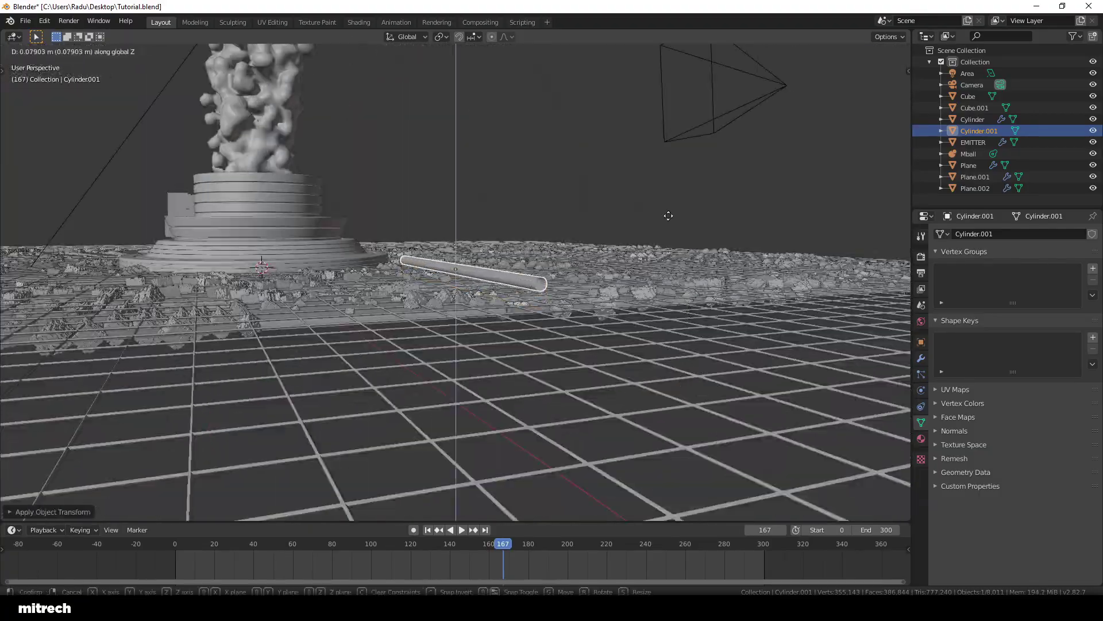
middle_click_drag(665, 214, 493, 314)
key("g")
key("x")
left_click(517, 322)
- Duplicate the pipe along Y into a parallel row, check it in camera view and save
key("shift+d")
key("y")
left_click(636, 255)
key("shift+d")
left_click(577, 315)
left_click(368, 319)
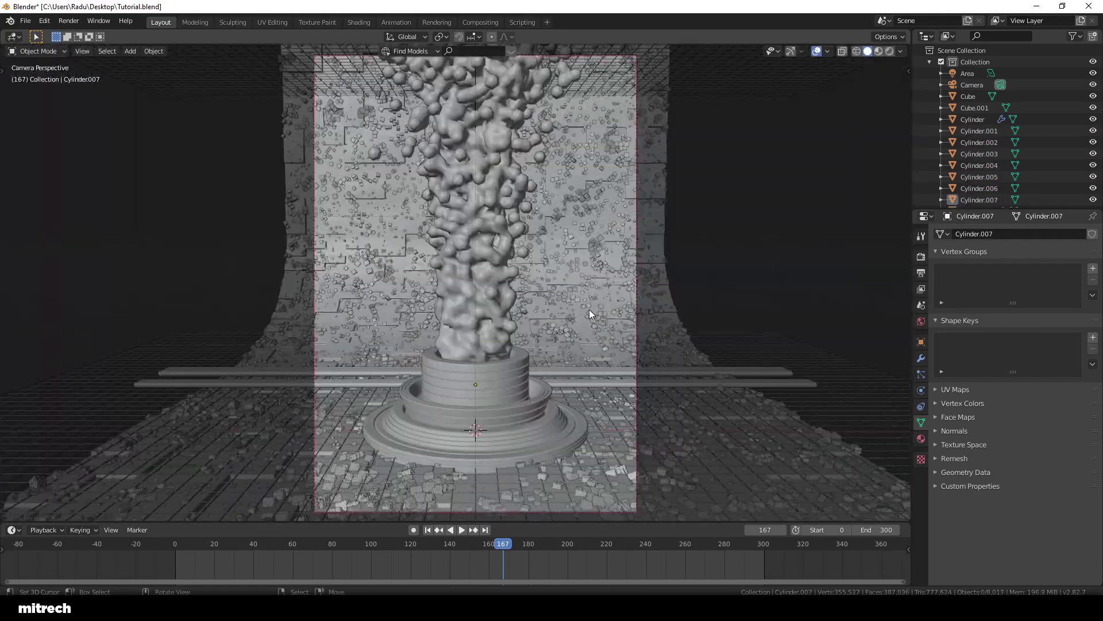
key("KP_0")
key("KP_0")
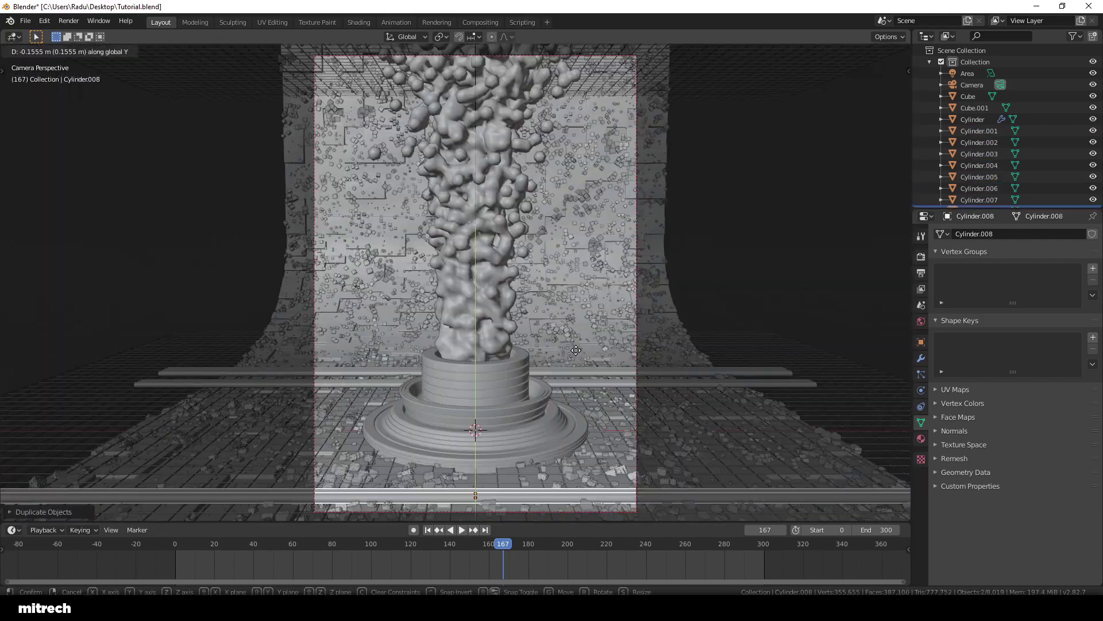
key("ctrl+s")
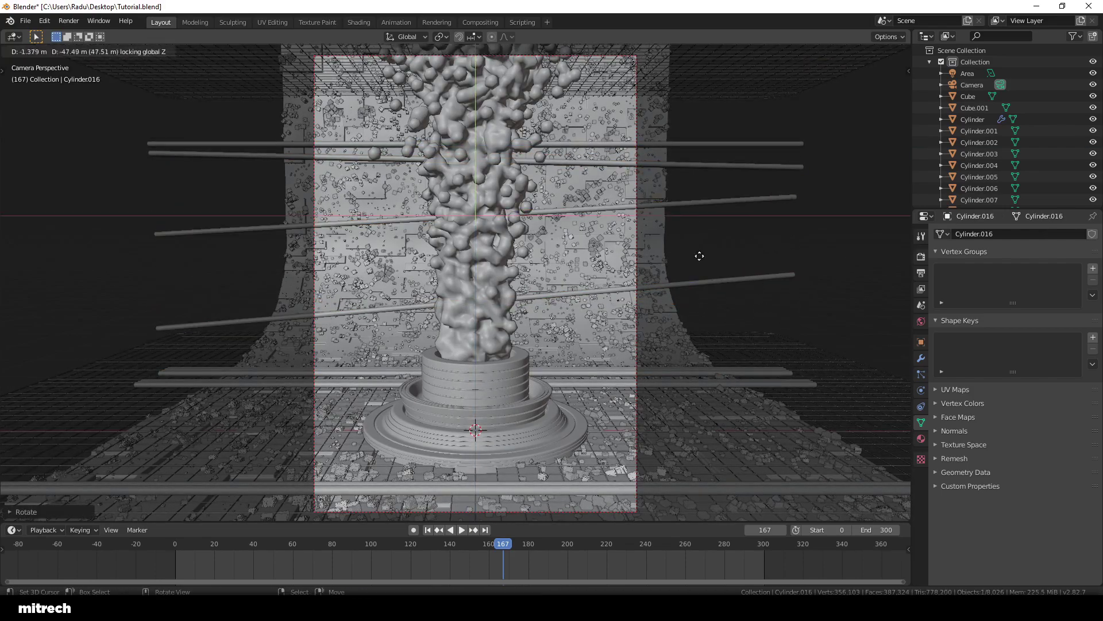
- Make a pipe copy rotated about Z and rescaled so it crosses at an angle
key("shift+d")
key("r")
key("z")
left_click(296, 228)
key("KP_0")
key("s")
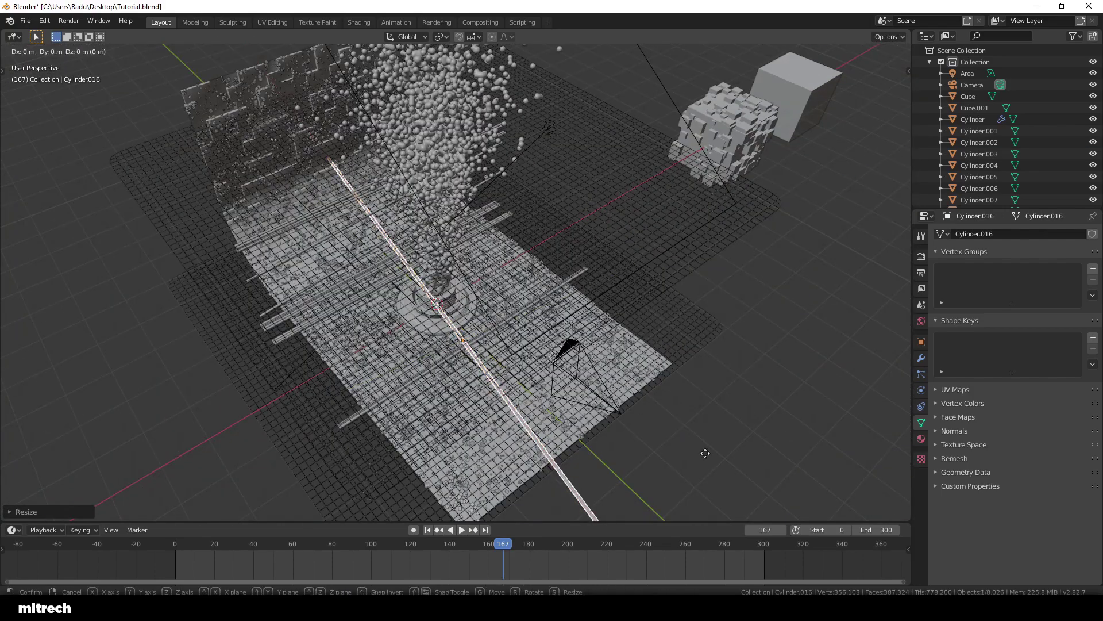
left_click(705, 452)
key("KP_0")
- Add two more pipe copies, one rotated about Z and one raised higher, then save
key("shift+d")
key("r")
key("z")
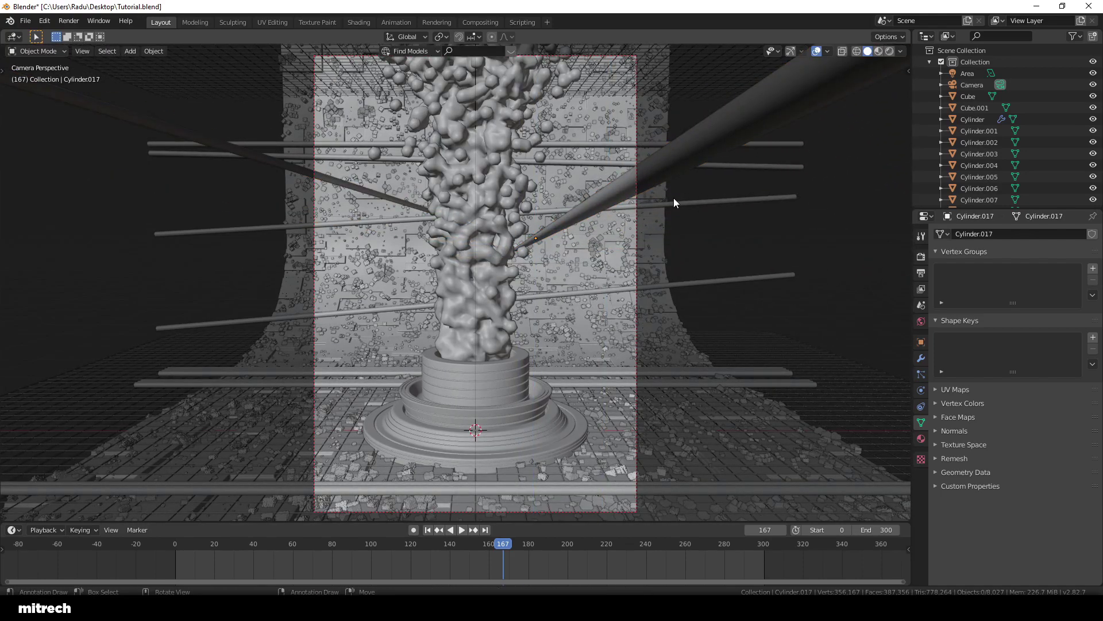
key("shift+d")
key("z")
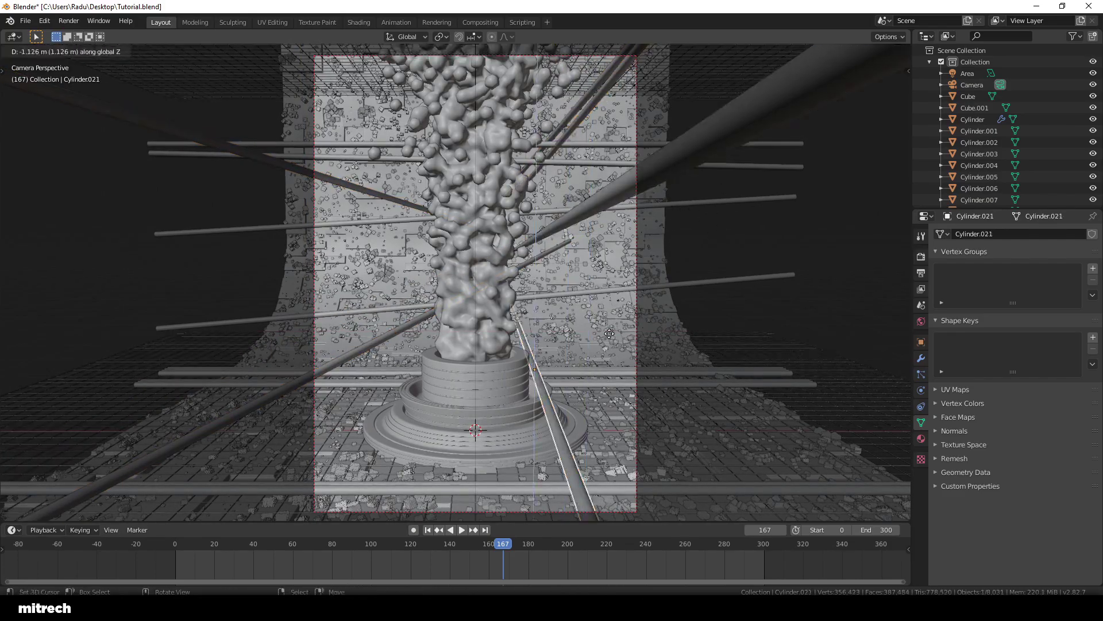
left_click(594, 339)
key("alt+a")
key("ctrl+s")
- Give a long pipe a new material named Pipes with roughness 0.1, viewed in Material Preview
mouse_move(591, 274)
middle_mouse_down()
mouse_move(295, 323)
mouse_move(295, 287)
middle_mouse_up()
left_click(295, 282)
left_click(878, 51)
left_click(921, 439)
left_click(985, 270)
left_click(975, 271)
type("c")
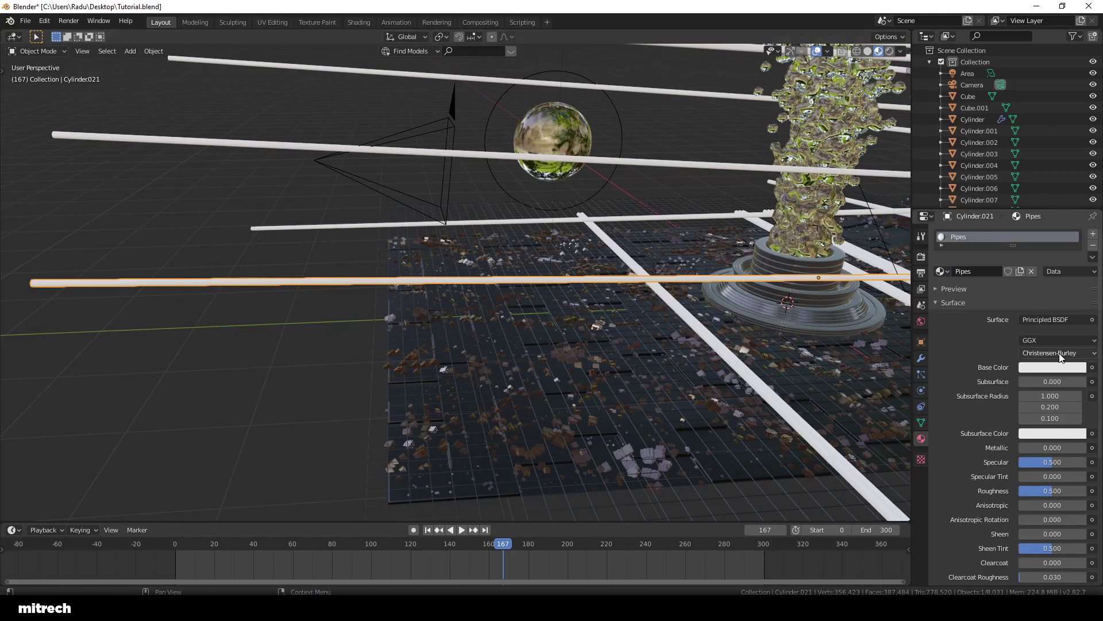
left_click_drag(1051, 491, 1023, 490)
middle_click_drag(896, 310, 423, 235)
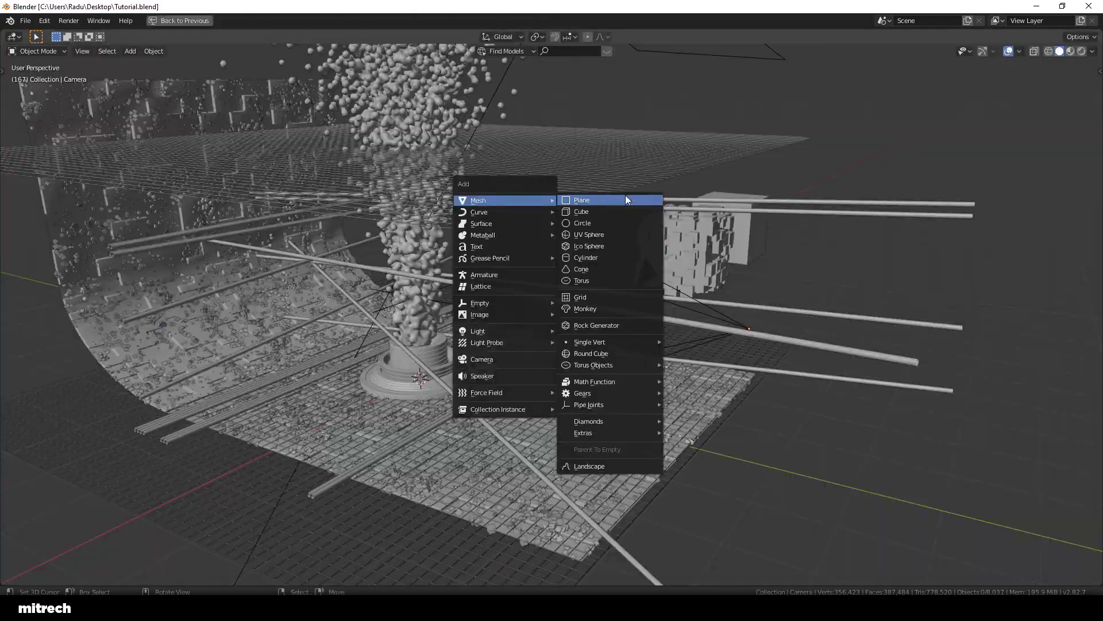
- Apply the glass plane's transforms, move it in front of the camera and duplicate it along Y
left_click(625, 195)
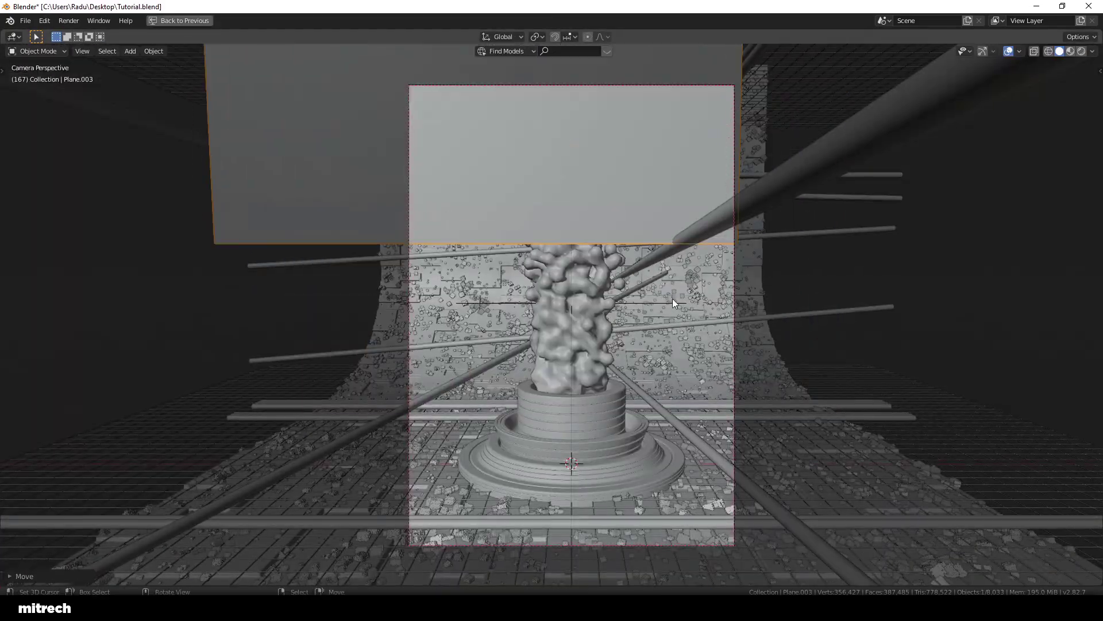
key("g")
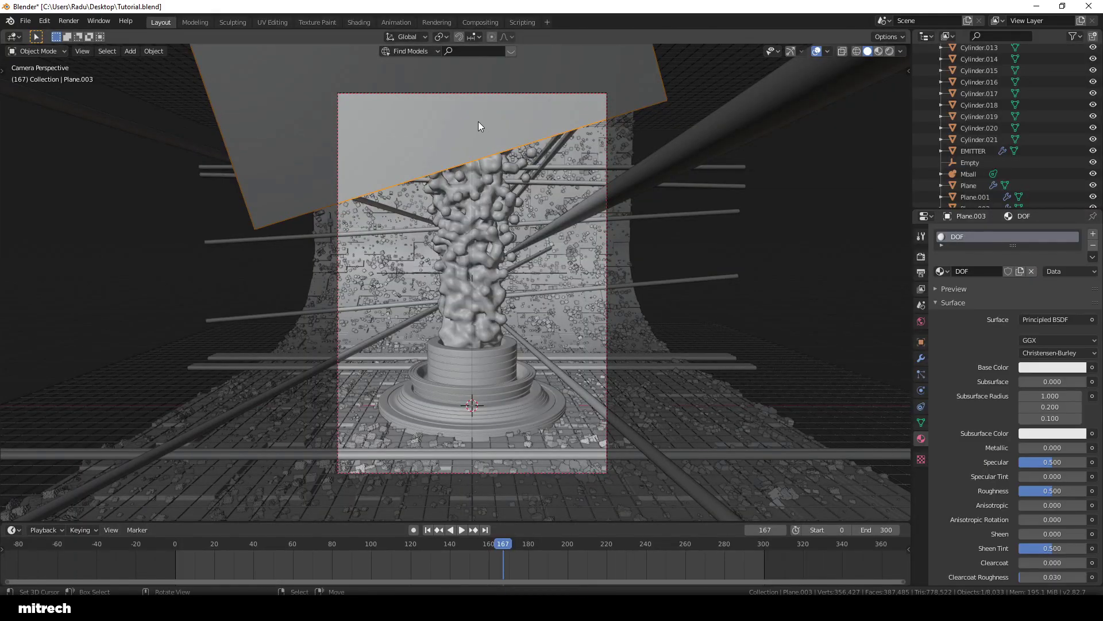
key("shift+d")
key("shift+y")
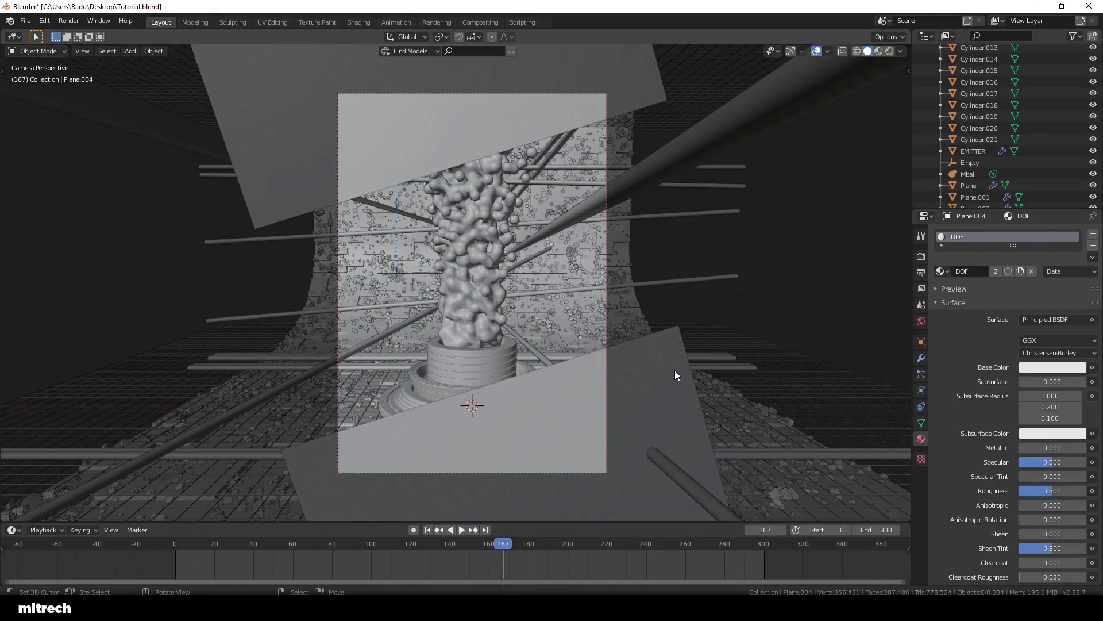
key("z")
- Set the upper glass plane's DOF material roughness, trying 0.3 before settling on 0.2
left_click(490, 131)
key("z")
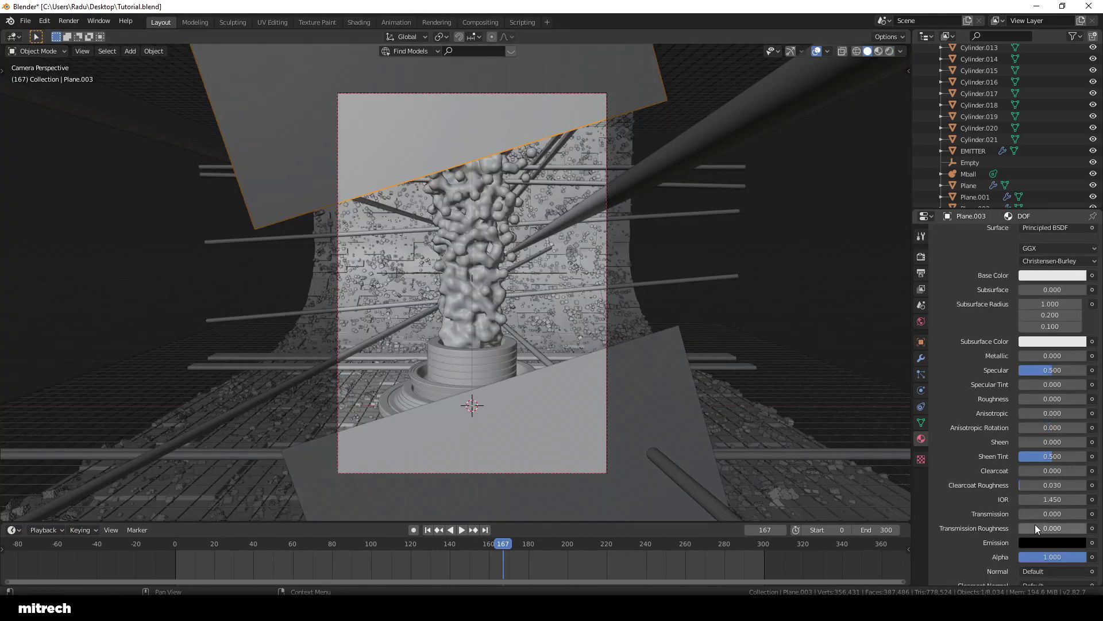
key("z")
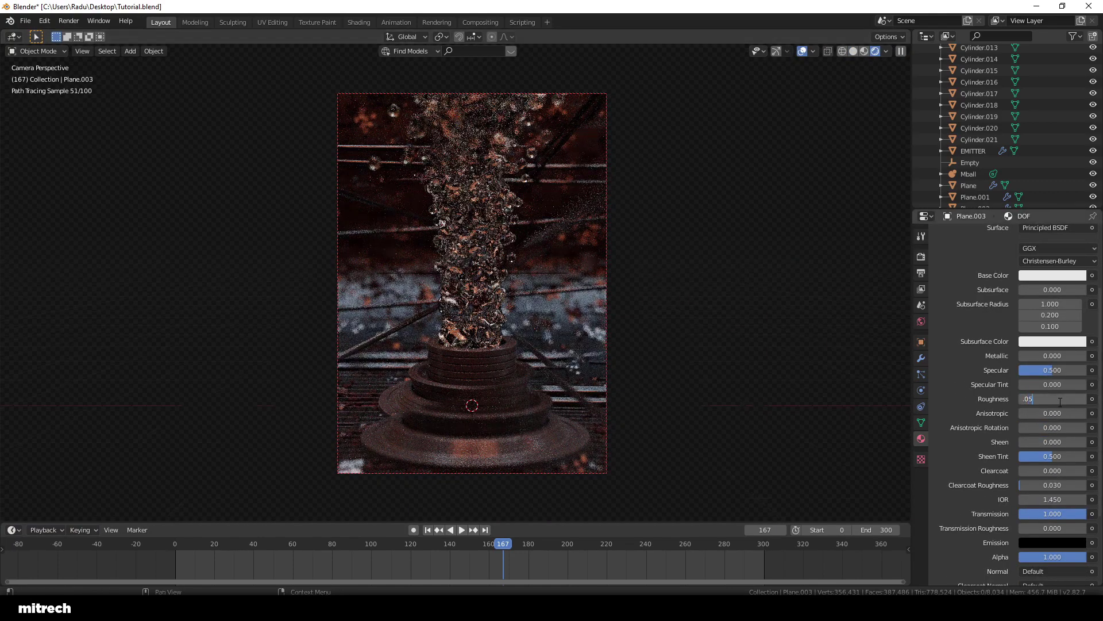
key("Return")
type(".3")
key("Return")
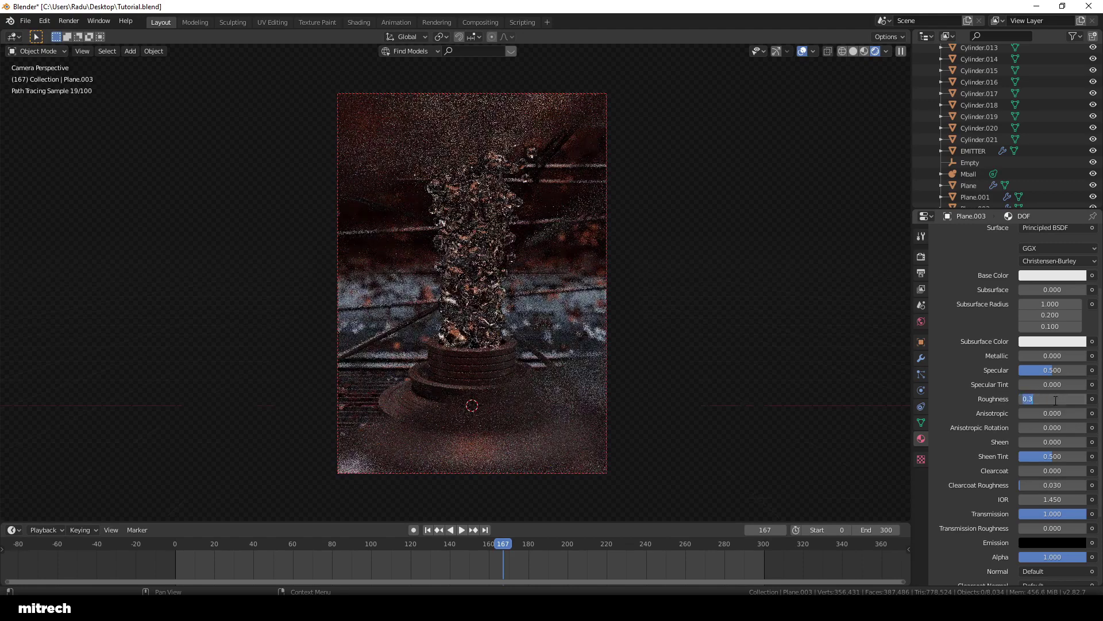
type(".2")
key("Return")
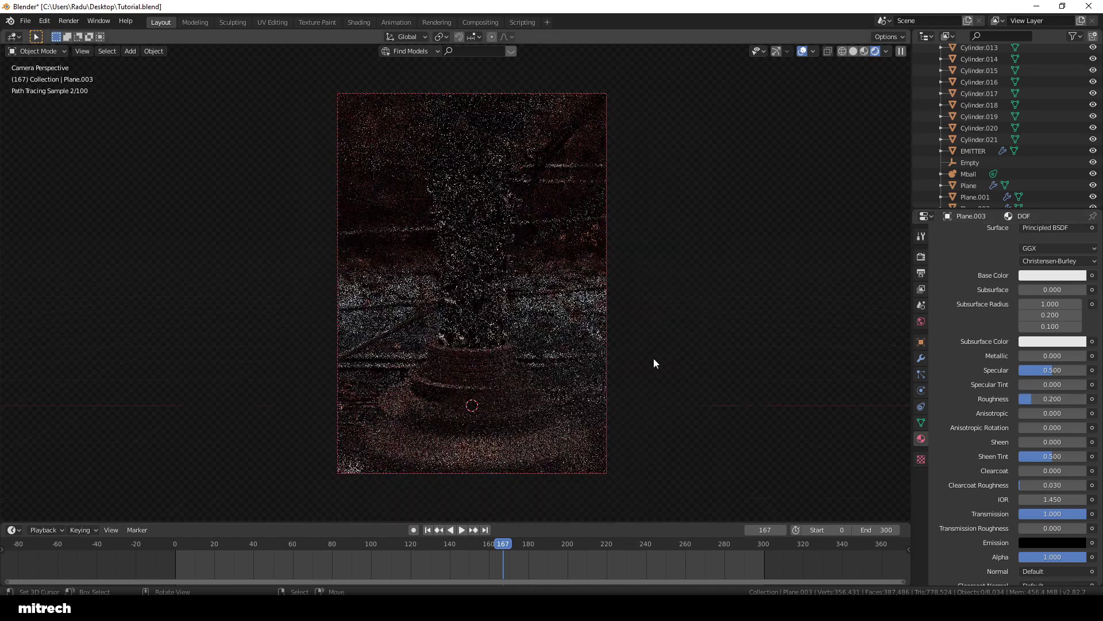
- Select both glass planes, inspect their placement, then return to the rendered camera view
left_click(654, 359)
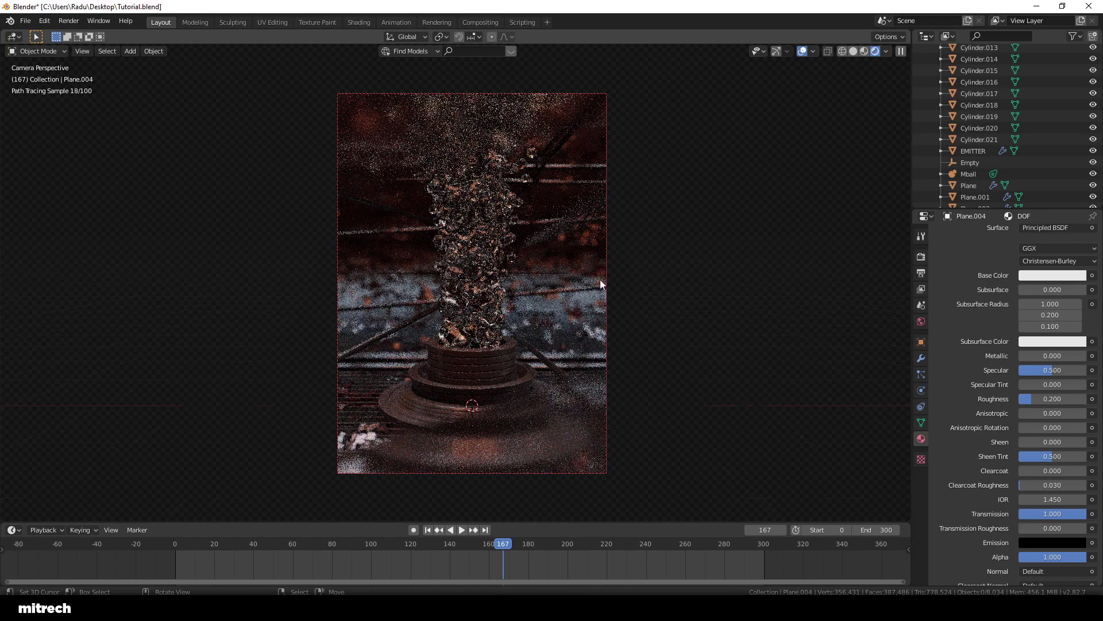
left_click(601, 284)
left_click(647, 229, "shift")
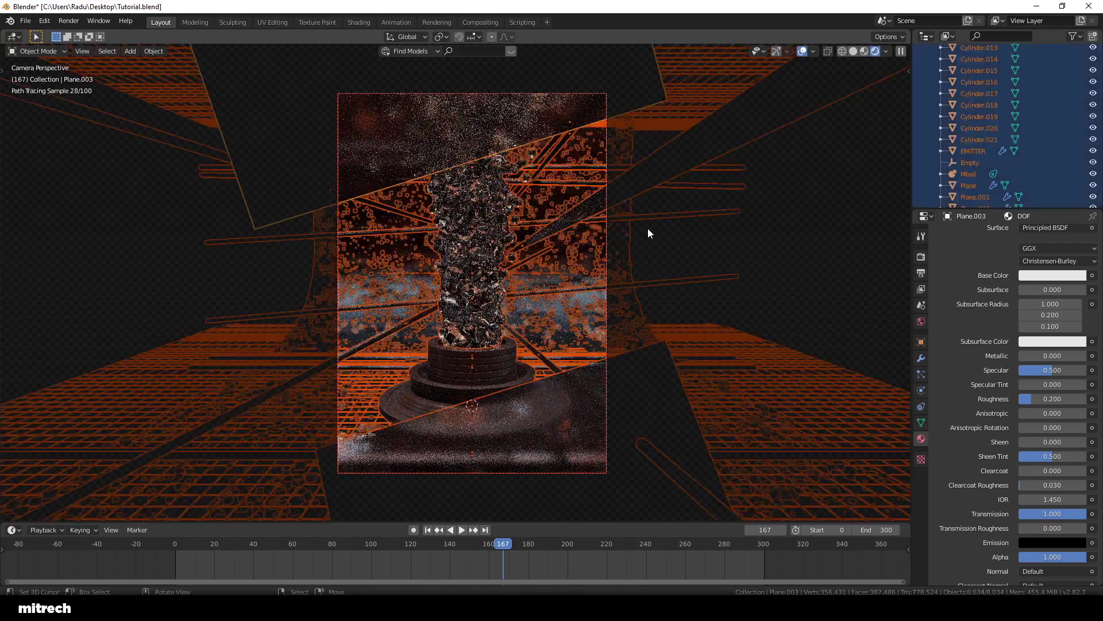
key("shift+z")
middle_click_drag(572, 301, 540, 358)
key("alt+a")
key("KP_0")
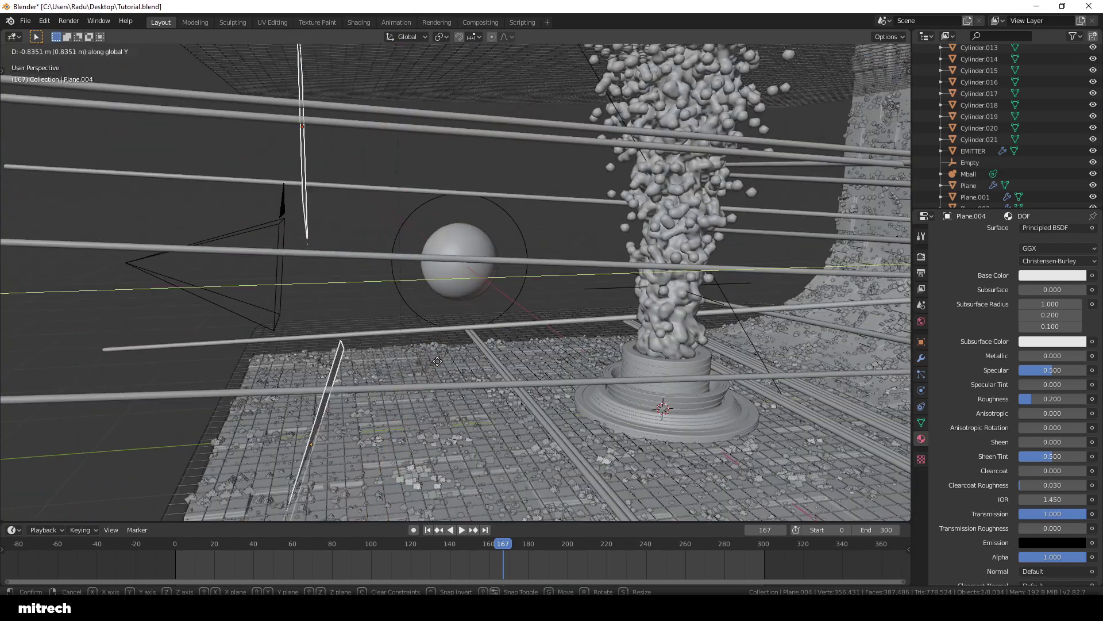
key("shift+z")
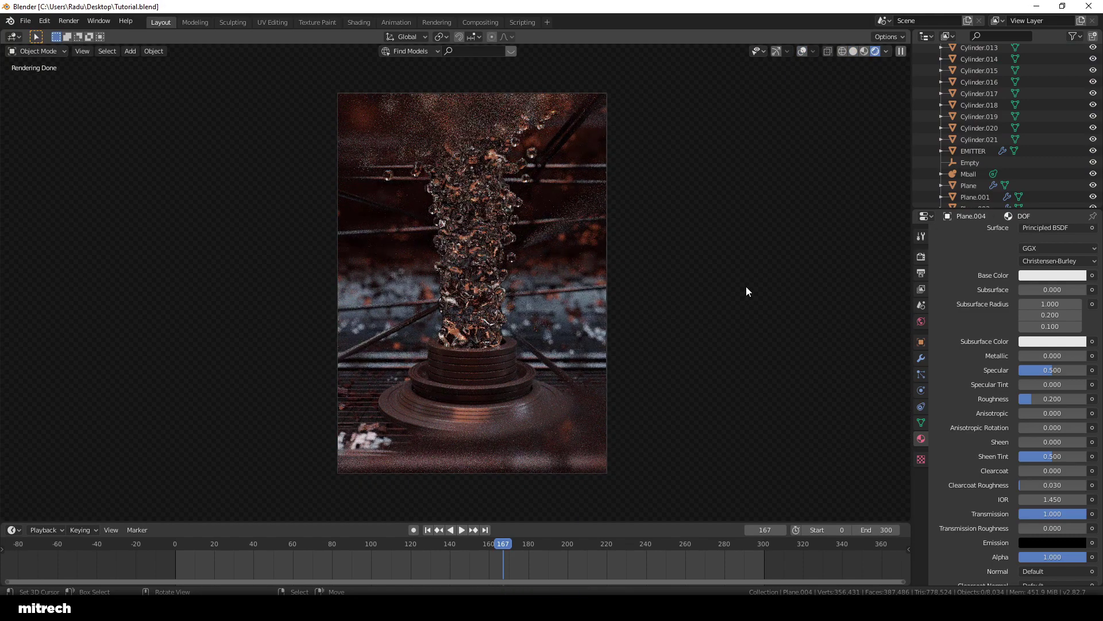
- Set Color Management exposure to 0.4 and pull the tone curve's dark end down for deeper shadows
left_click(921, 256)
scroll(1012, 374, "down", 8)
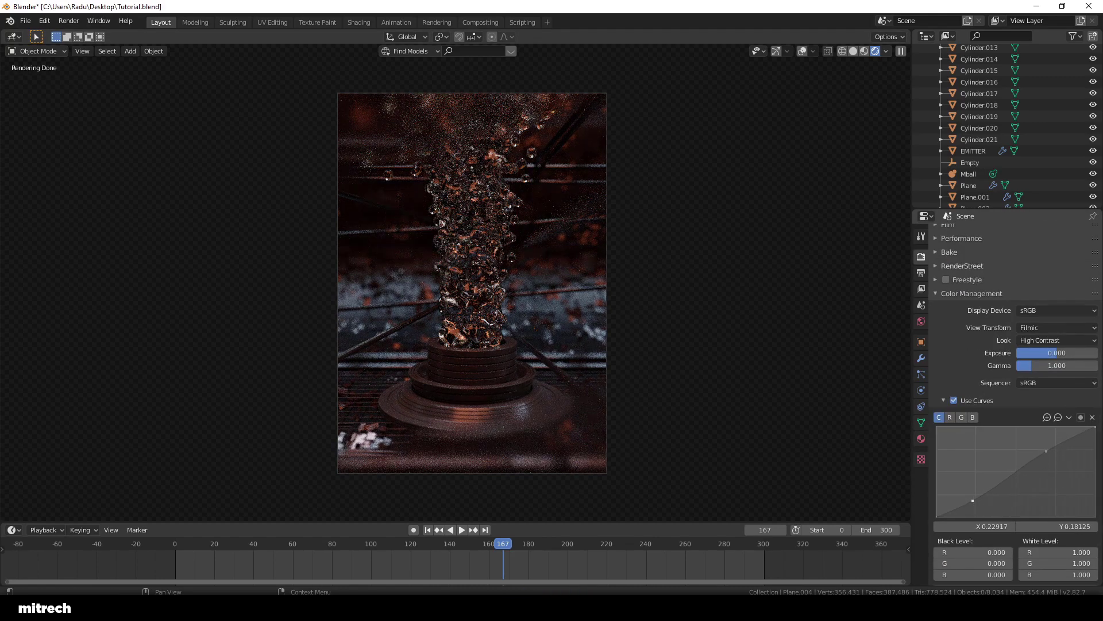
type("1")
key("Return")
type("0.4")
key("Return")
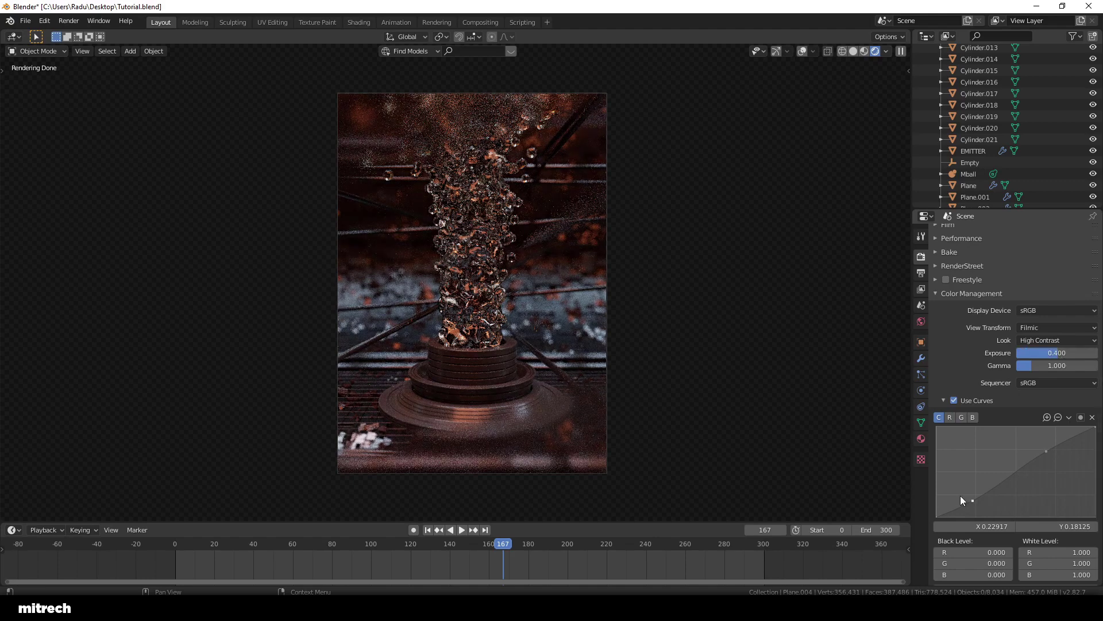
left_click_drag(937, 517, 938, 516)
scroll(988, 433, "up", 8)
scroll(991, 511, "down", 8)
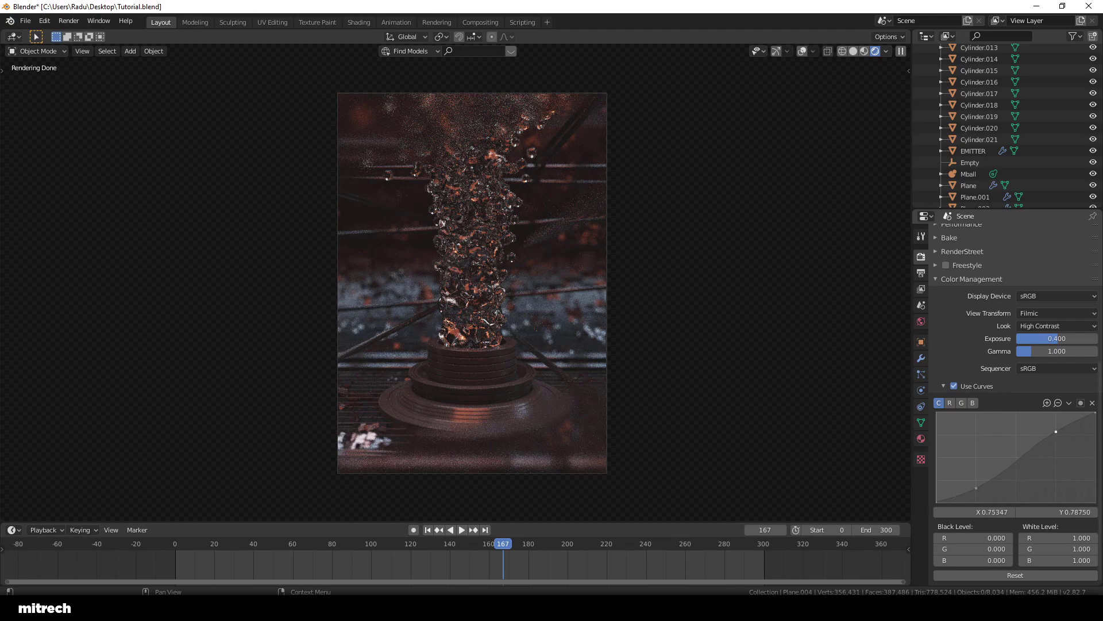
- Save the file, jump to the first frame and switch the viewport to solid shading
left_click(956, 387)
key("ctrl+s")
key("shift+Left")
key("z")
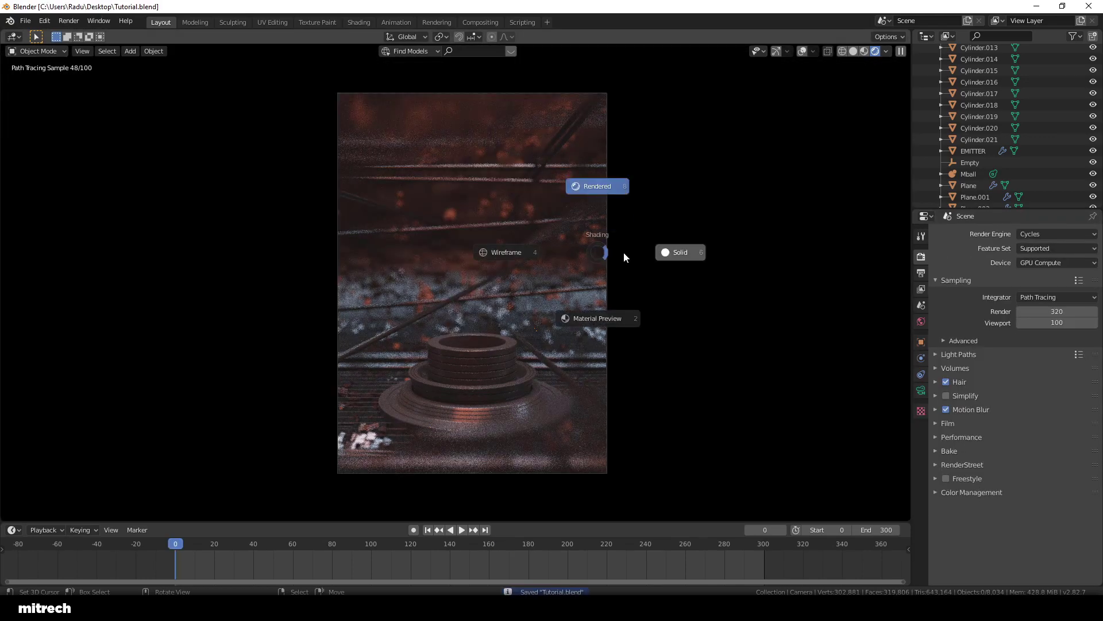
left_click(626, 256)
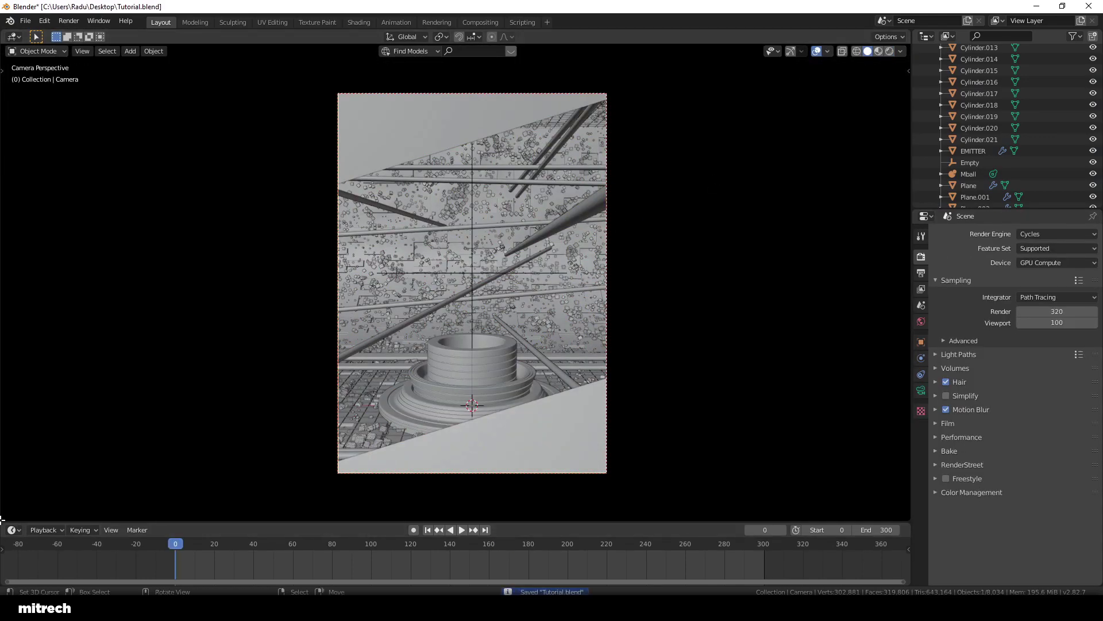
- Split off a Graph Editor area and key the camera's location at frame 0
left_click_drag(1, 520, 3, 388)
left_click(12, 395)
left_click(161, 439)
left_click(603, 219)
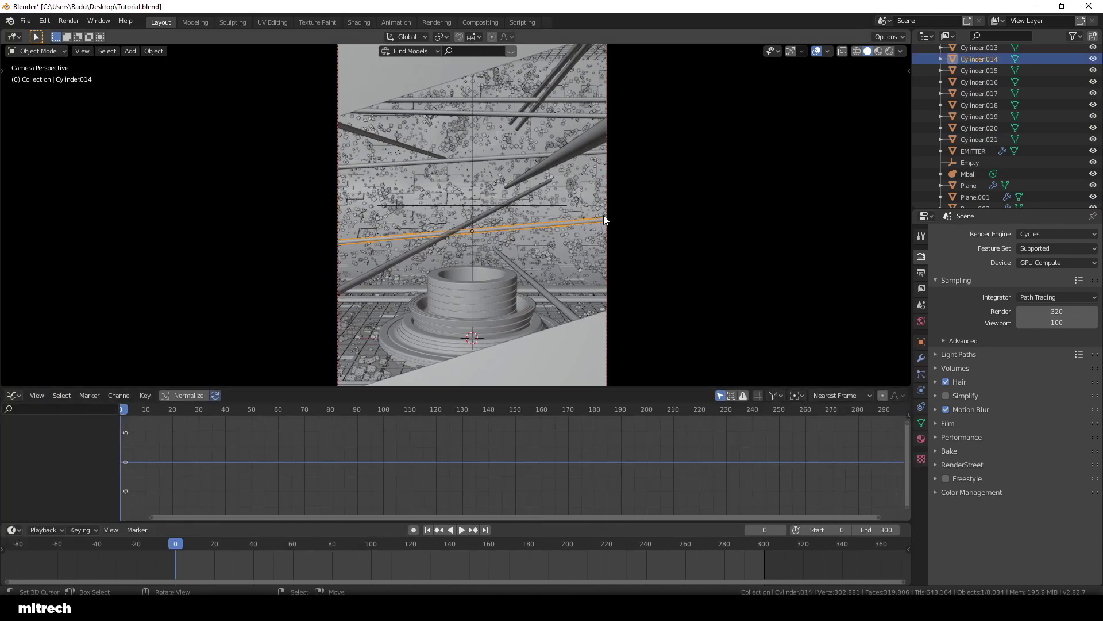
left_click(605, 216)
key("i")
left_click(643, 212)
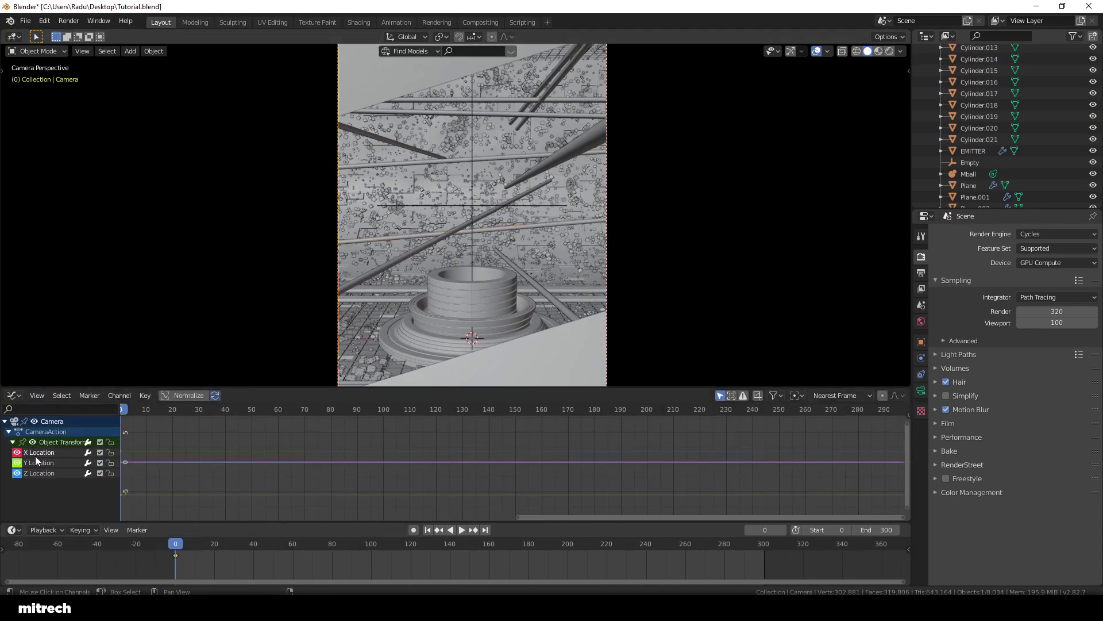
- Add a Noise modifier to the camera curves, enter scale 10, preview the shake, then close the Graph Editor
key("n")
left_click(904, 452)
left_click(856, 427)
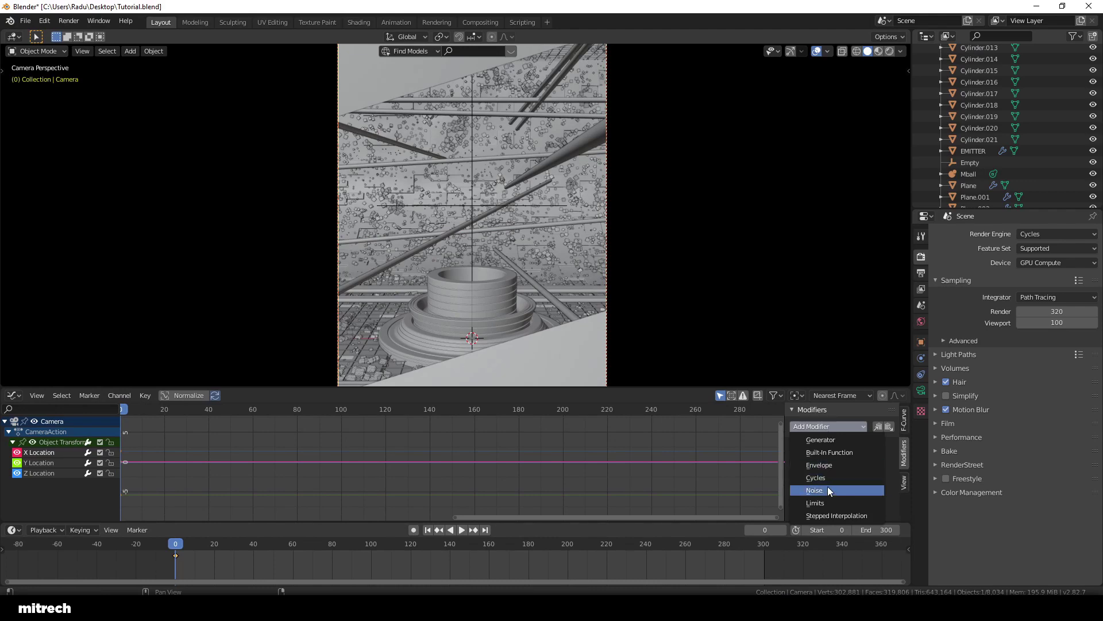
left_click(827, 491)
key("space")
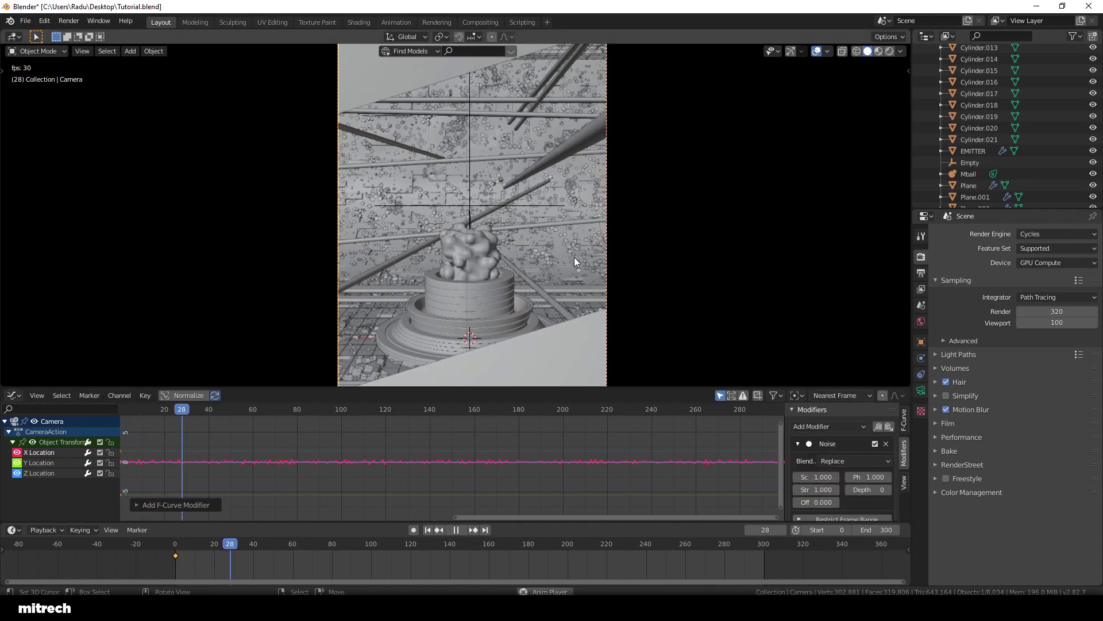
key("Escape")
left_click(816, 477)
type("10")
key("Return")
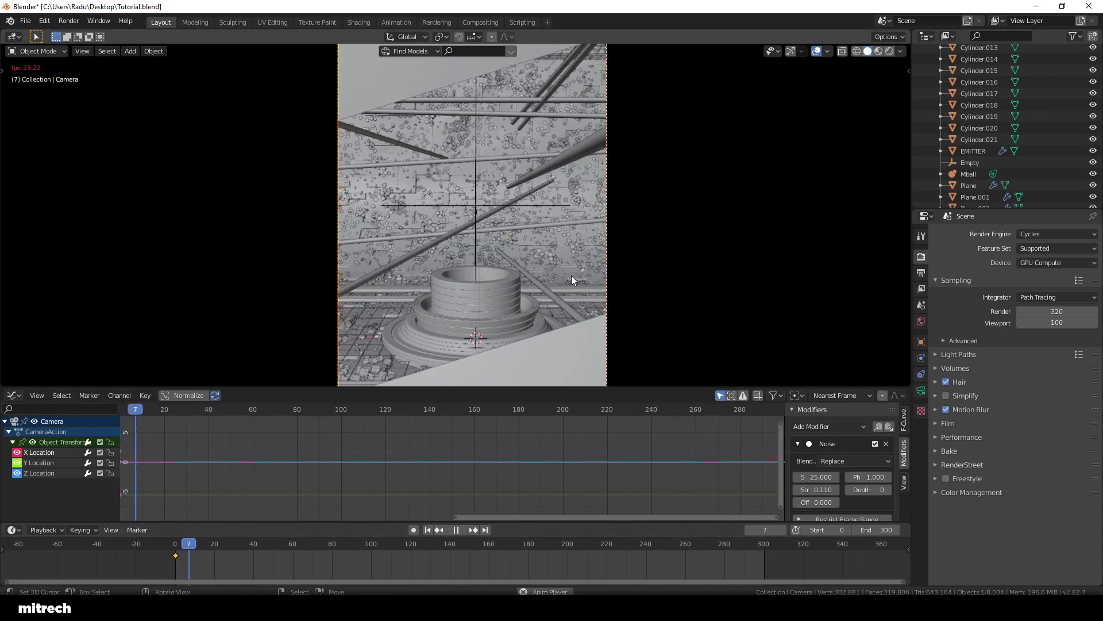
key("space")
left_click_drag(10, 396, 440, 521)
left_click(291, 564)
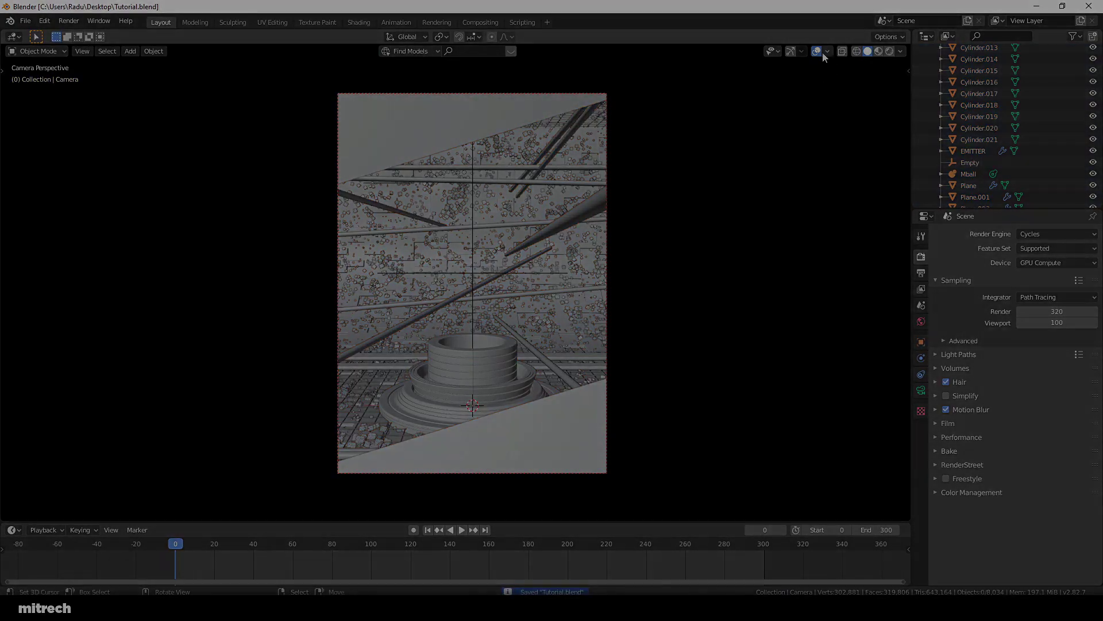